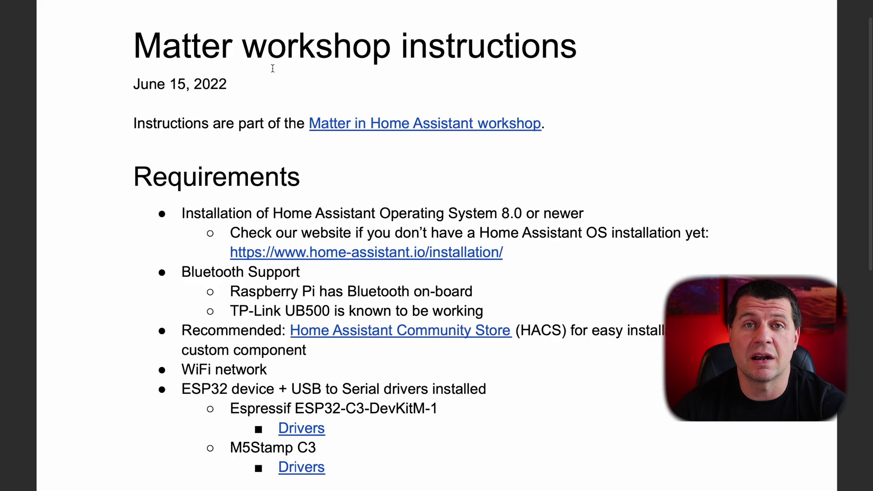
Review the requirements list in the Matter workshop instructions
scroll(273, 68, "down", 1)
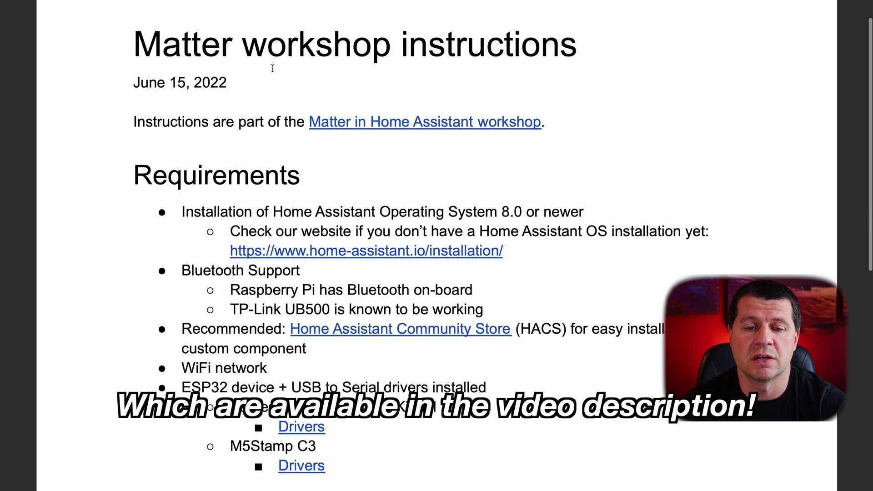
scroll(272, 68, "down", 2)
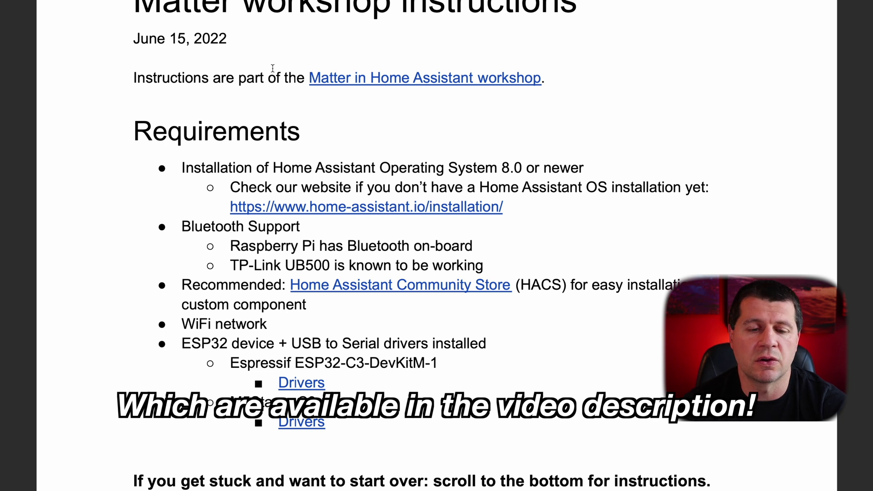
scroll(273, 69, "down", 1)
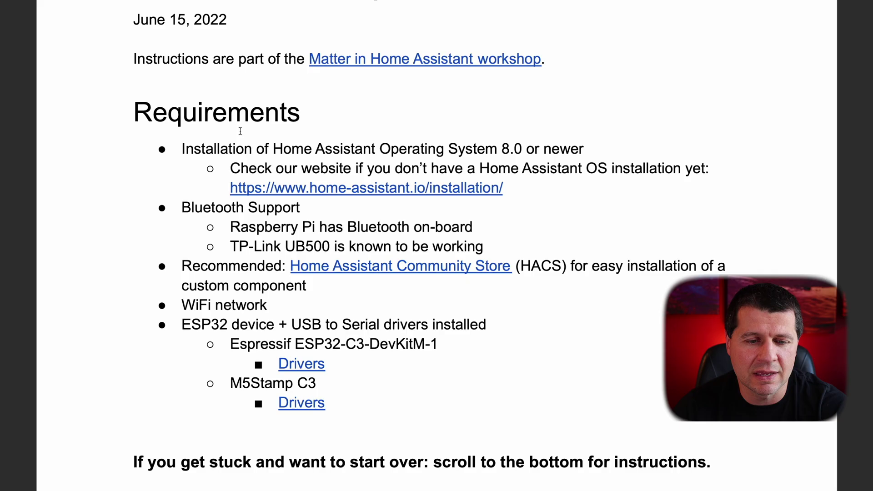
scroll(241, 131, "down", 1)
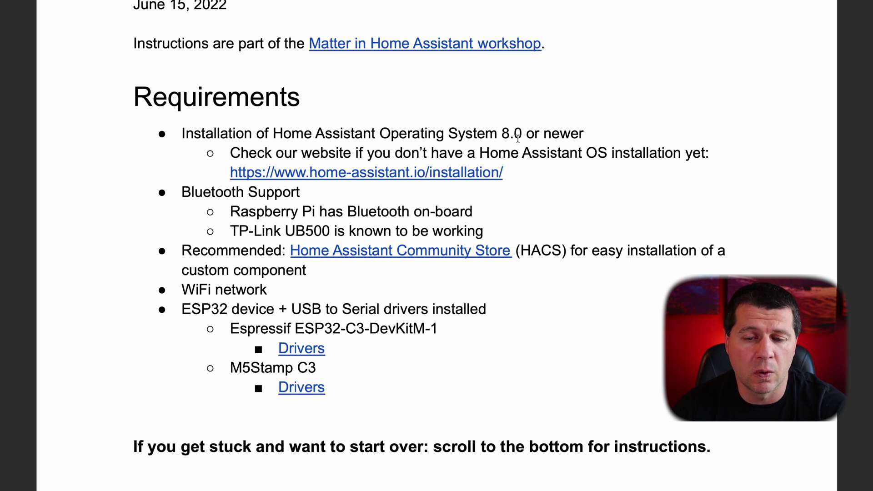
Switch to Home Assistant, search its commands for "sys" and open System Health
key("ctrl+Left")
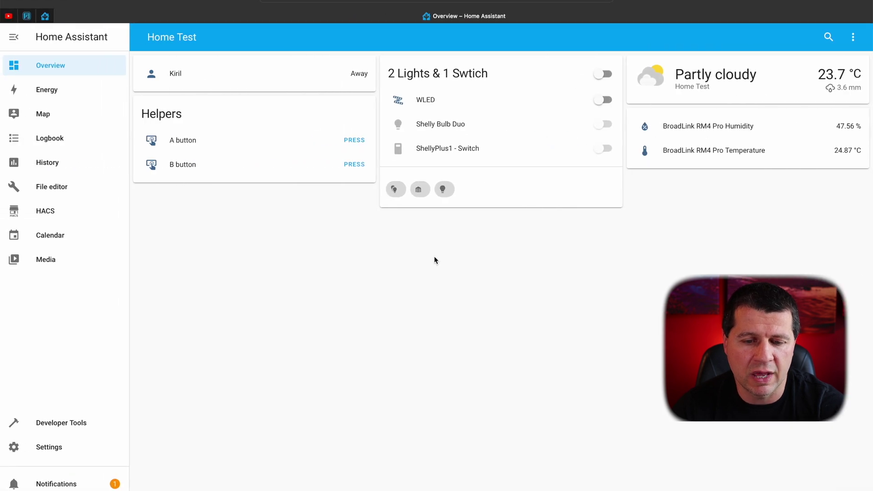
type("c")
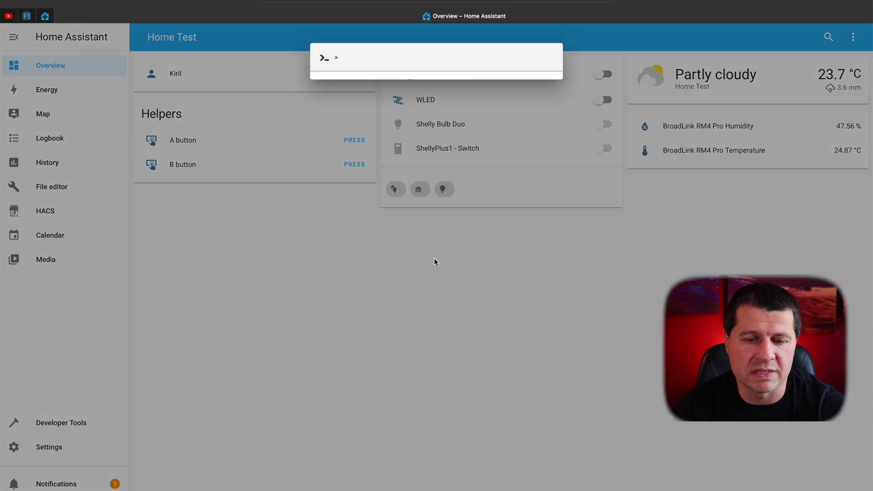
type("sys")
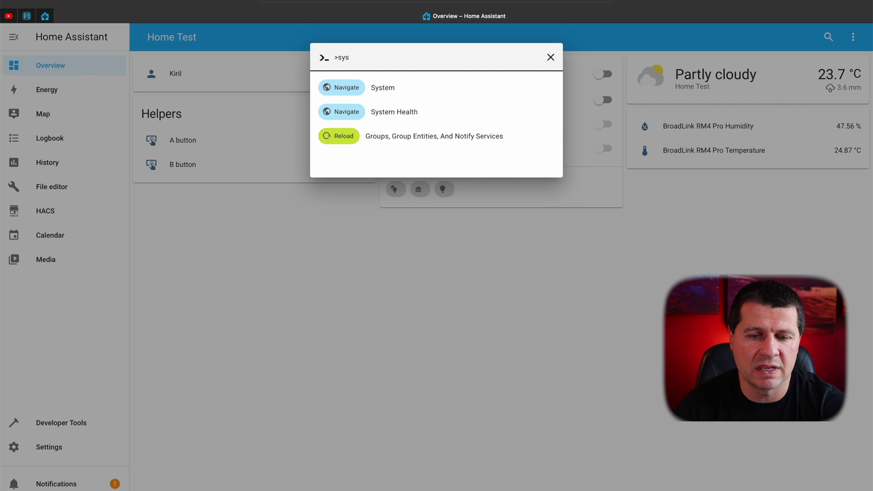
key("Down")
key("Down")
key("Return")
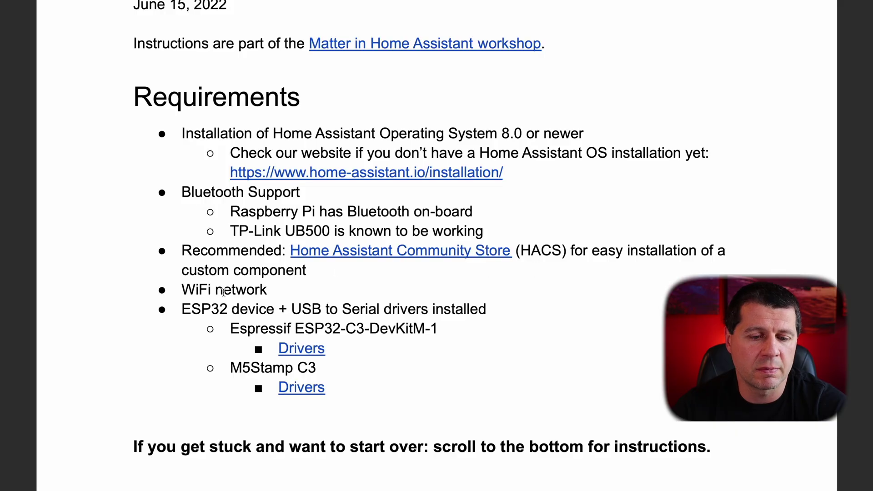
scroll(241, 291, "down", 2)
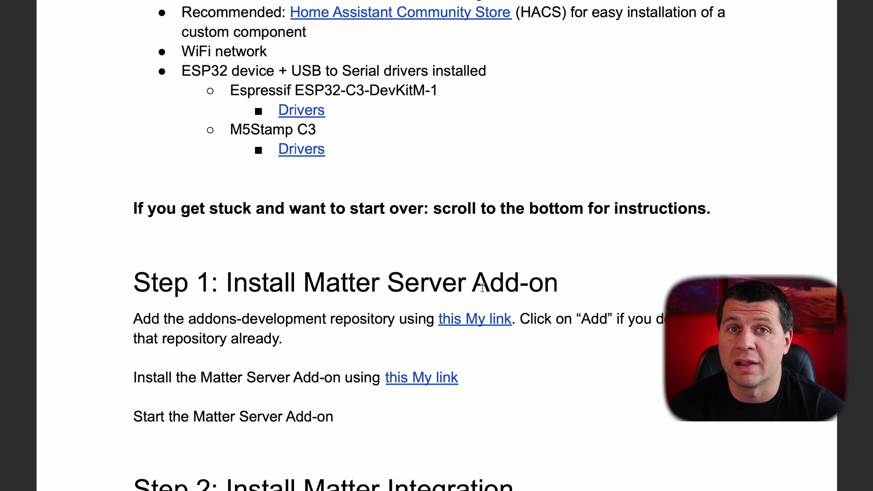
left_click(481, 326)
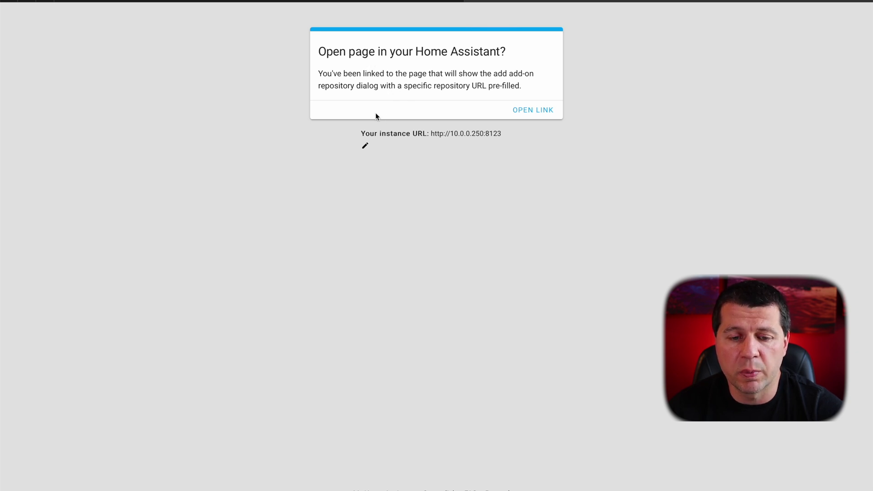
left_click(366, 146)
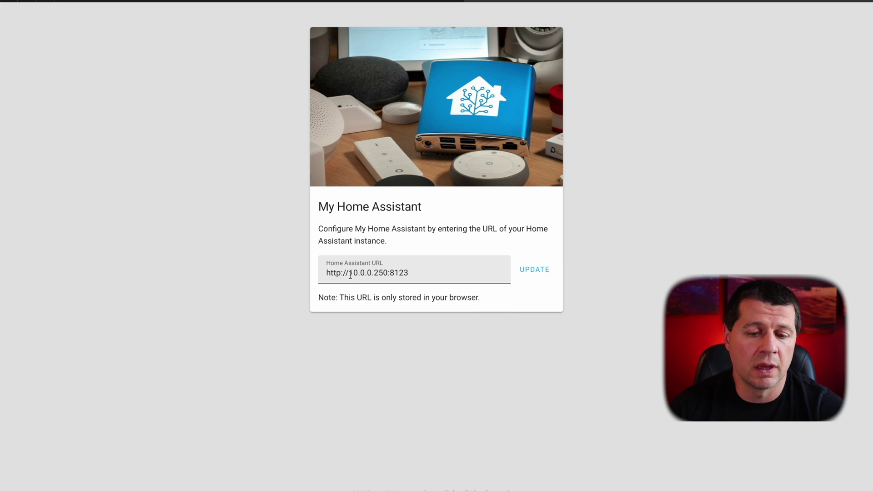
left_click_drag(350, 273, 388, 273)
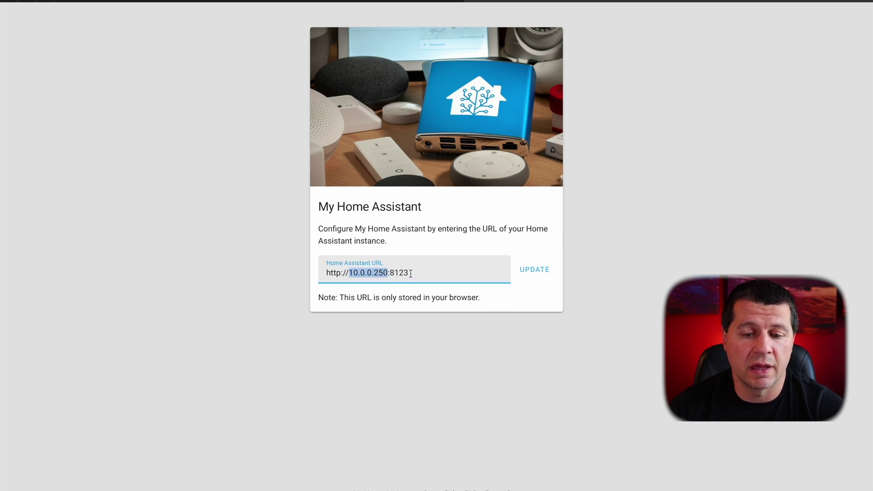
left_click(533, 271)
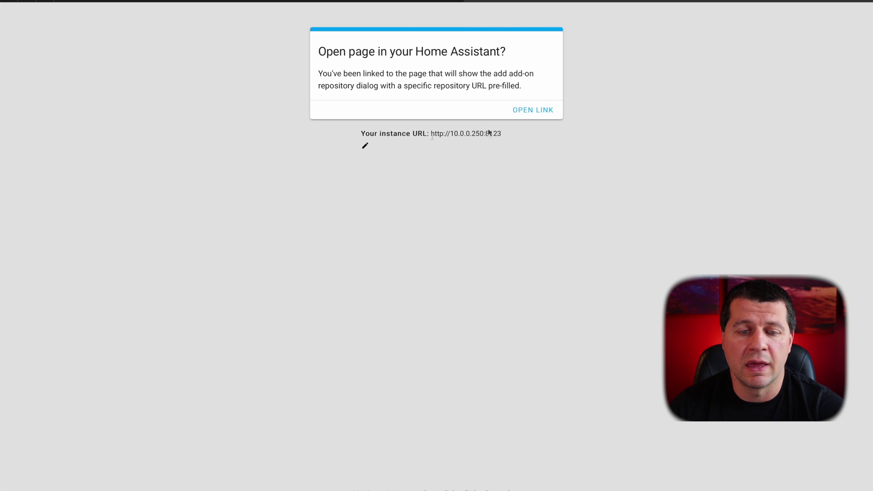
left_click(532, 111)
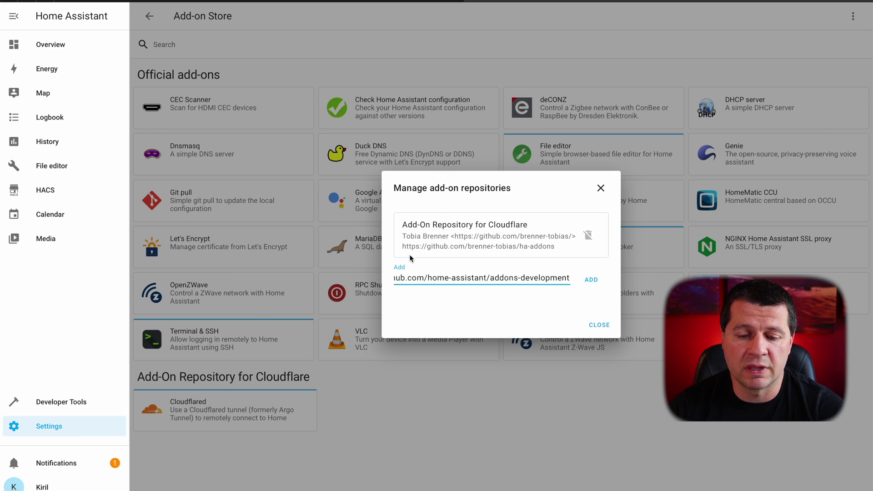
Add the pre-filled home-assistant/addons-development repository to the add-on store and open the Matter Server add-on page
double_click(414, 277)
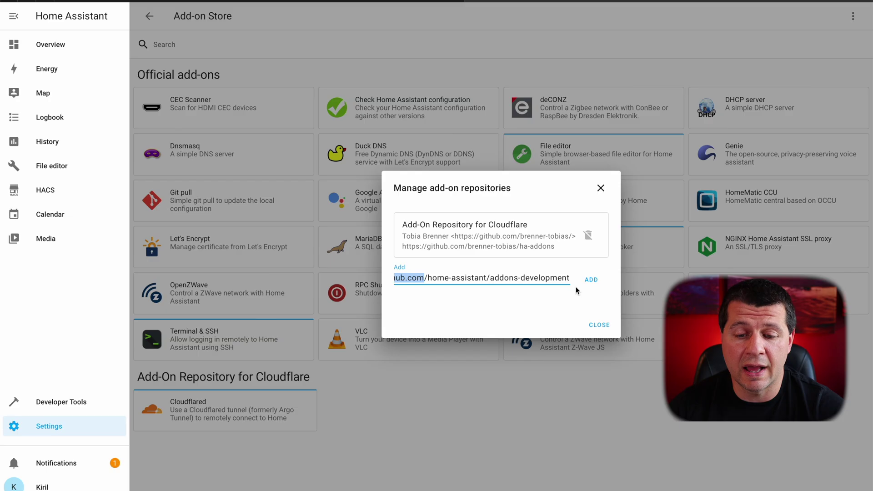
left_click(590, 280)
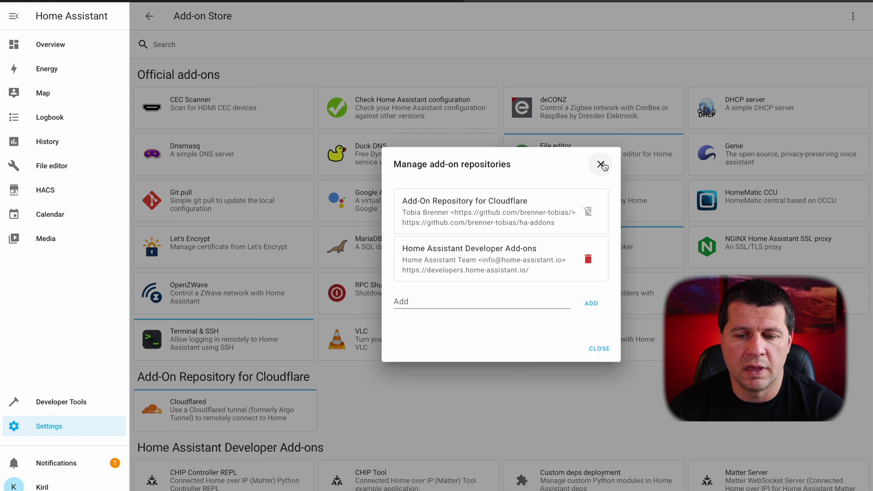
left_click(601, 164)
scroll(437, 362, "down", 1)
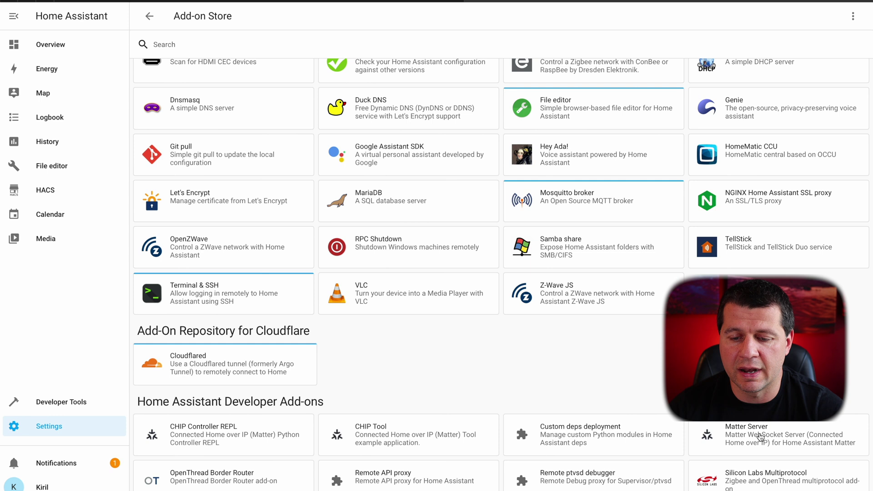
left_click(760, 437)
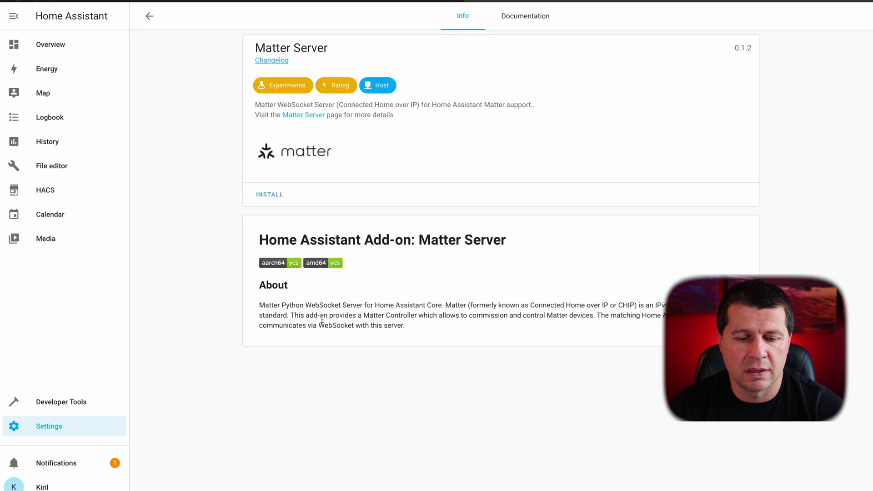
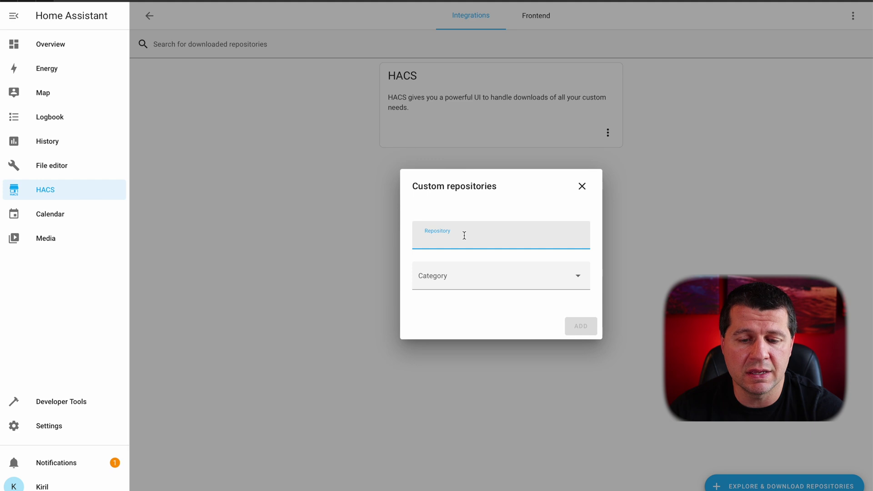
key("ctrl+v")
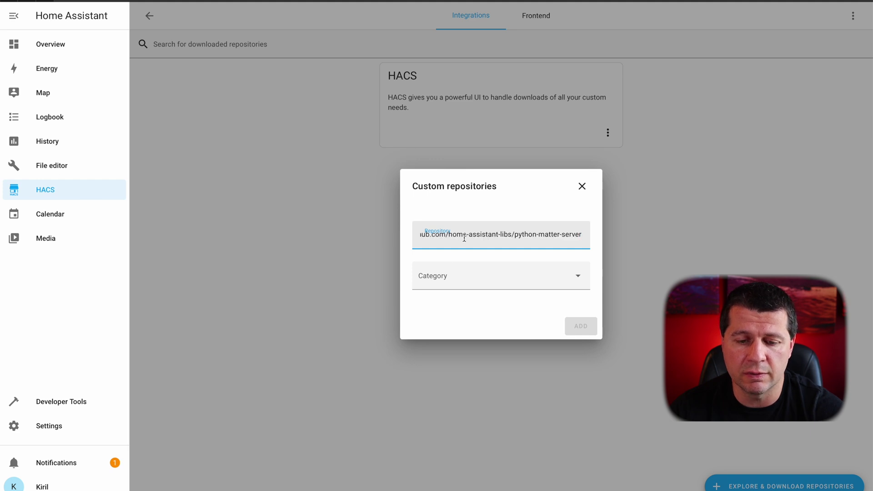
left_click(446, 278)
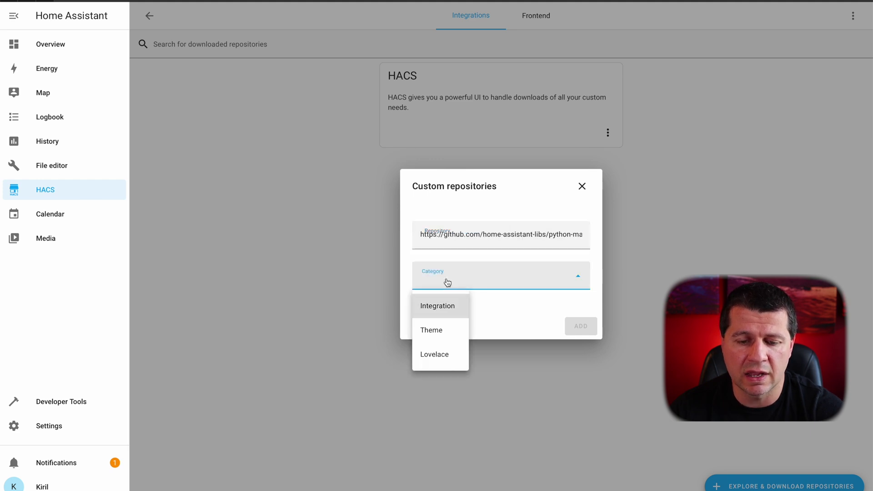
left_click(448, 309)
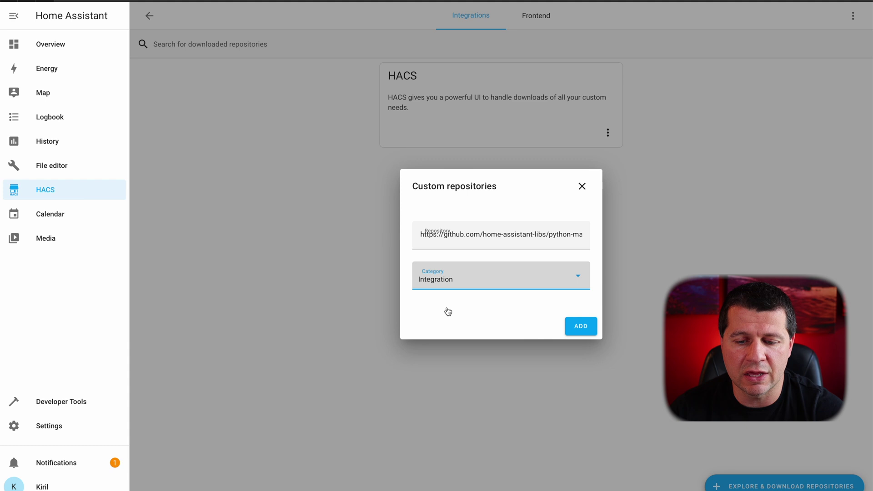
left_click(576, 328)
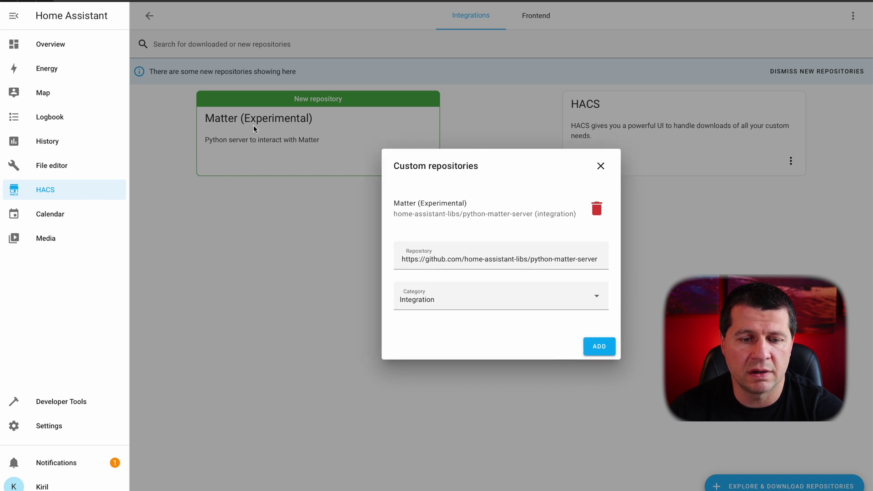
left_click(601, 167)
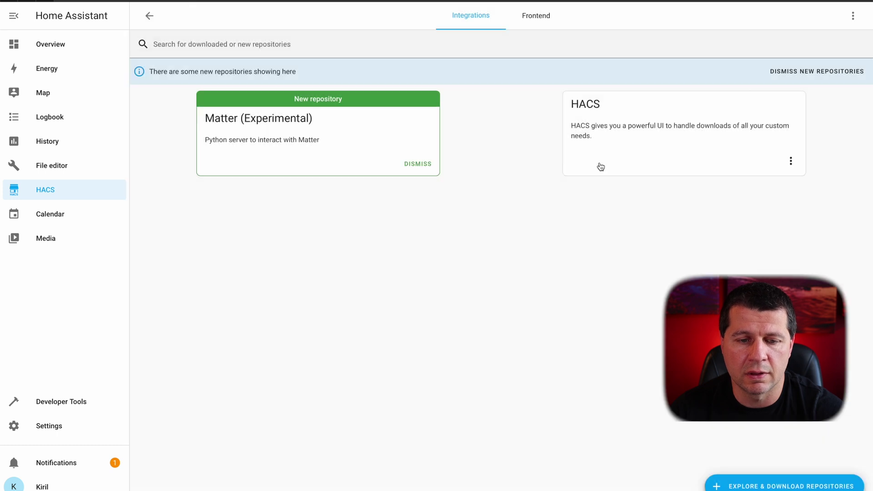
Find the Matter (Experimental) repository by searching for "matter" and download version 0.1.2 with HACS
left_click(774, 486)
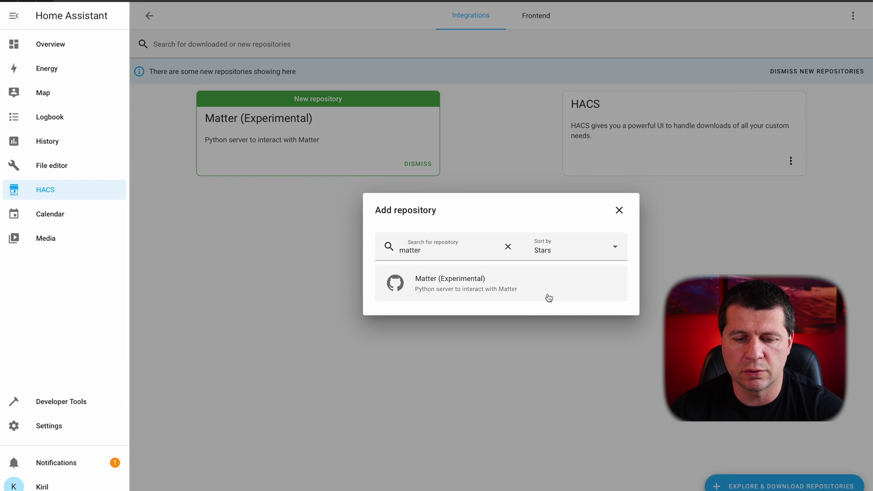
left_click(502, 293)
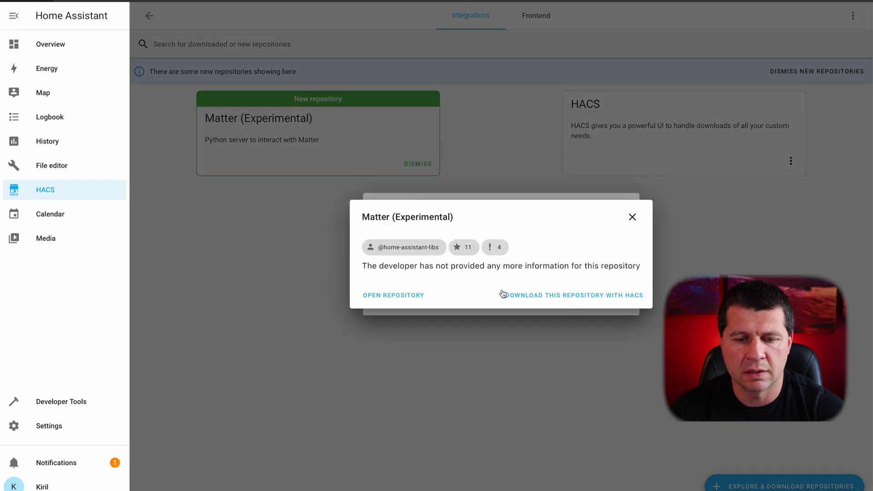
left_click(539, 297)
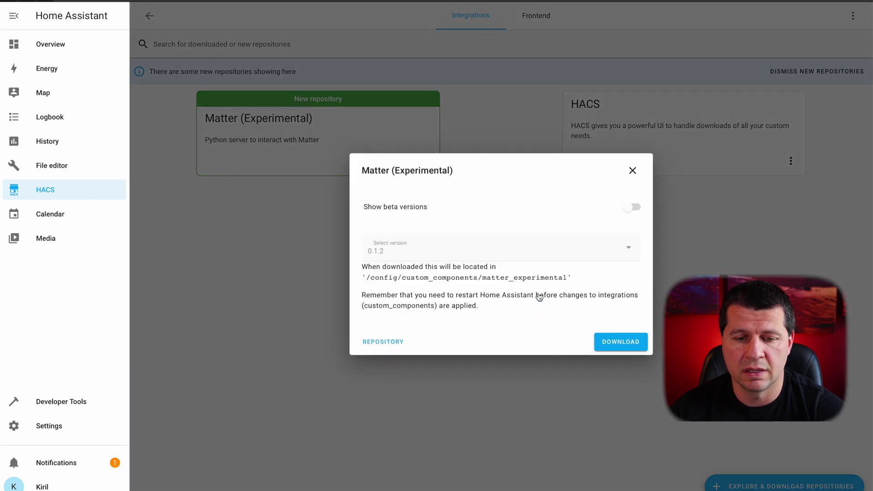
left_click(610, 342)
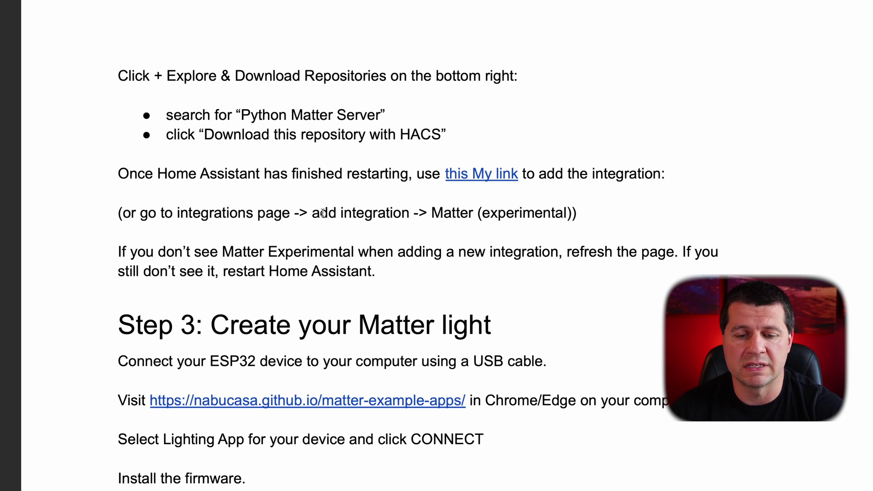
left_click(484, 179)
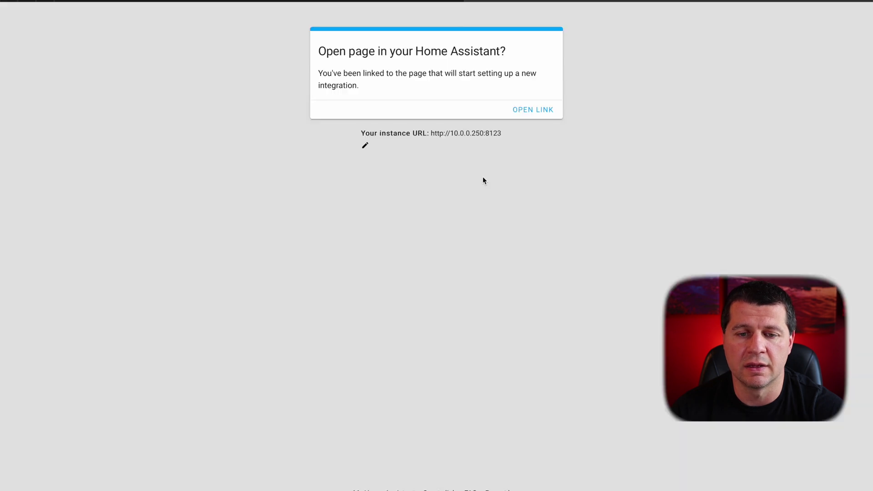
left_click(531, 113)
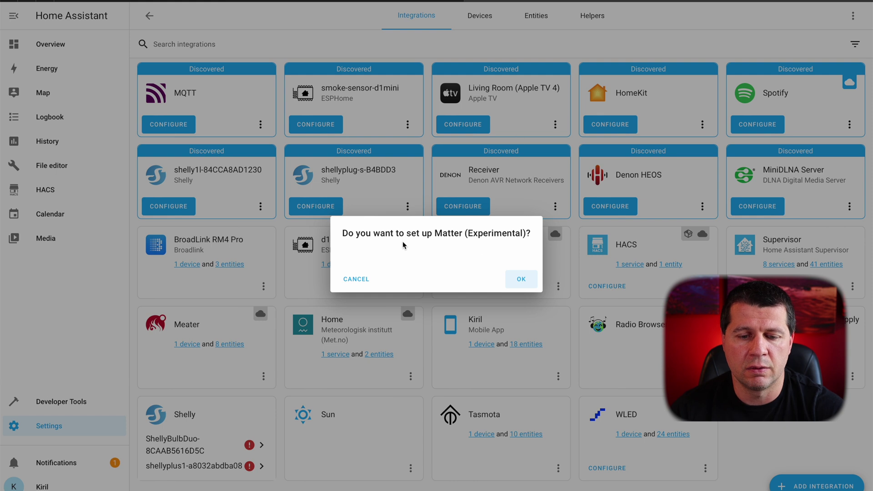
left_click(521, 279)
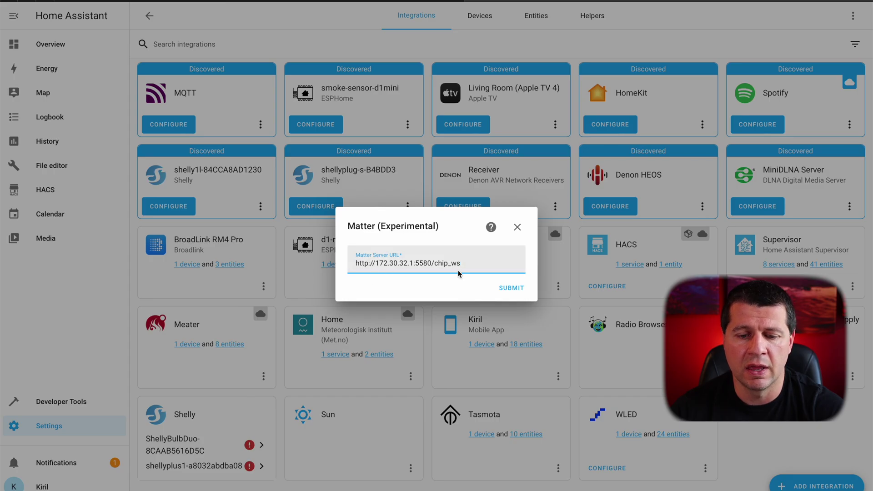
left_click(512, 288)
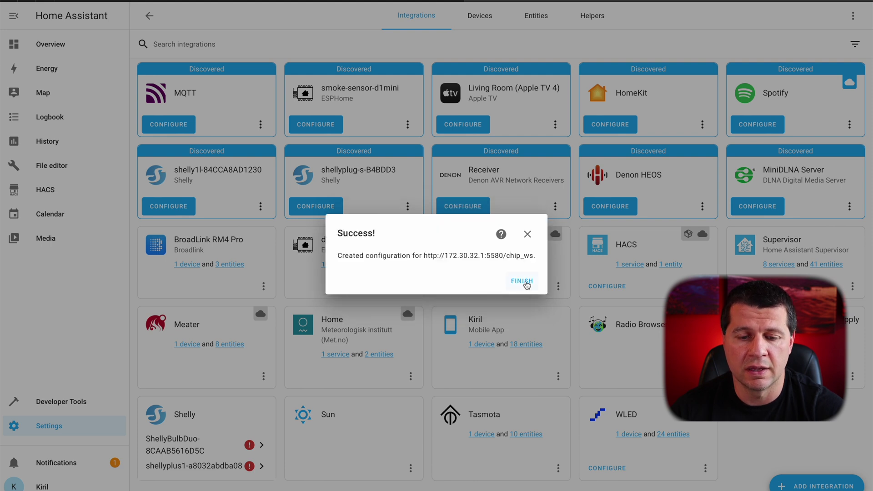
left_click(522, 282)
Review the instructions for creating and pairing the Matter light, and return to the requirements list
scroll(526, 285, "down", 1)
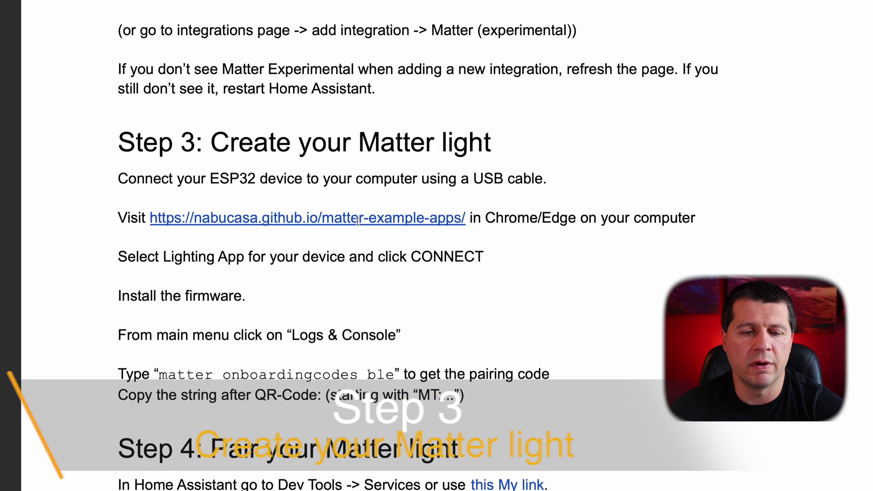
scroll(357, 205, "down", 3)
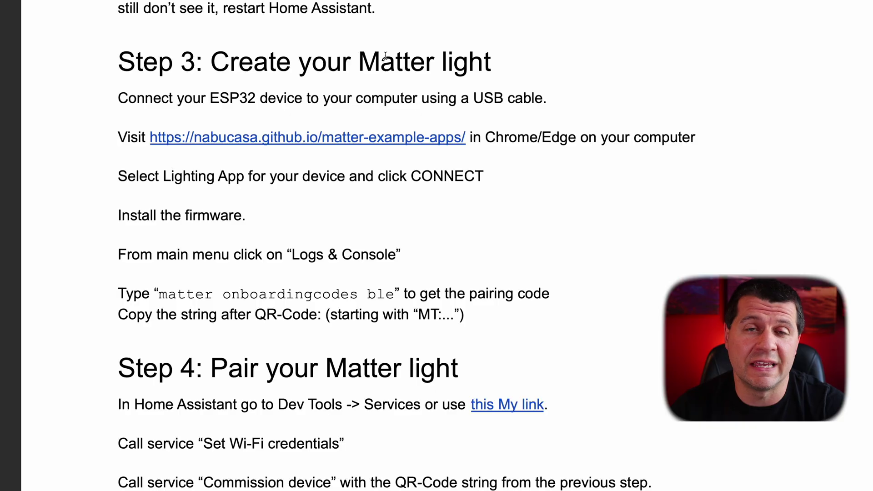
scroll(385, 56, "up", 5)
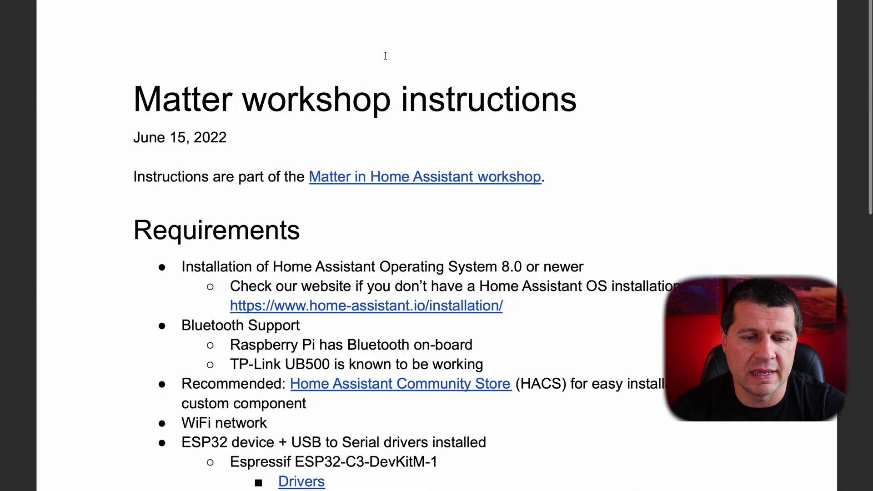
Open the Espressif ESP32-C3-DevKitM-1 drivers page from the requirements list and look through the CP210x VCP driver downloads
scroll(340, 287, "down", 5)
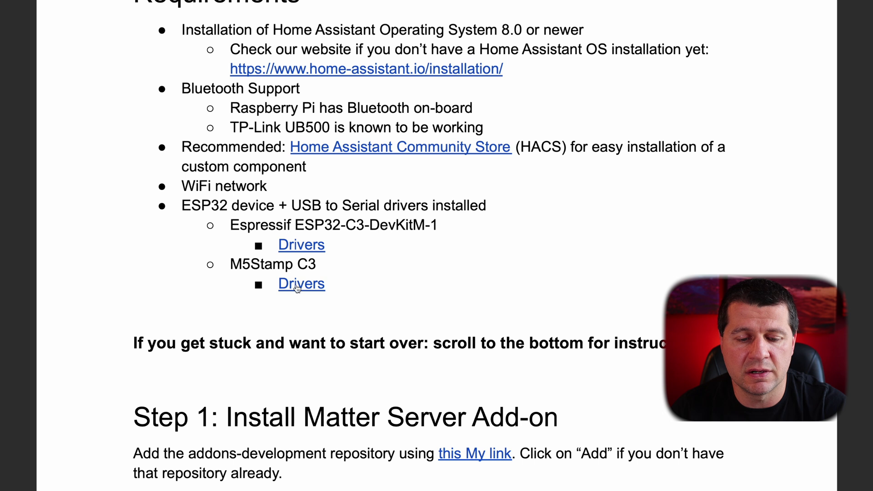
left_click(302, 245)
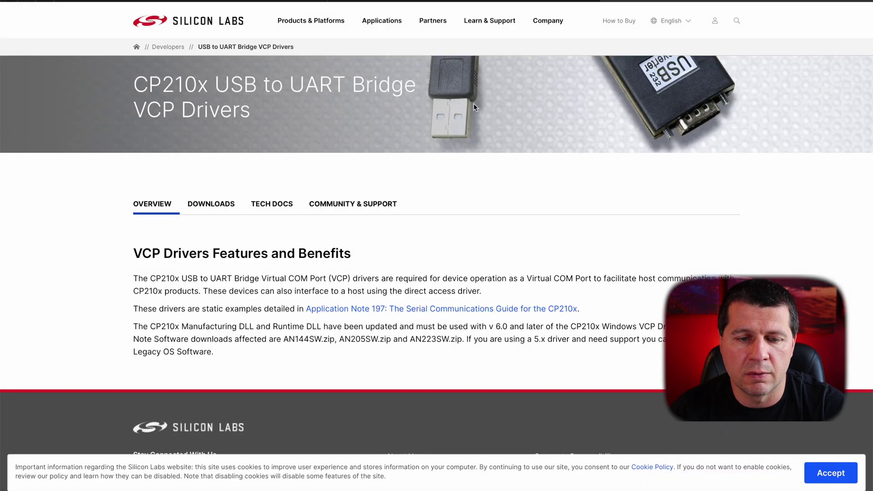
scroll(223, 207, "down", 1)
left_click(214, 200)
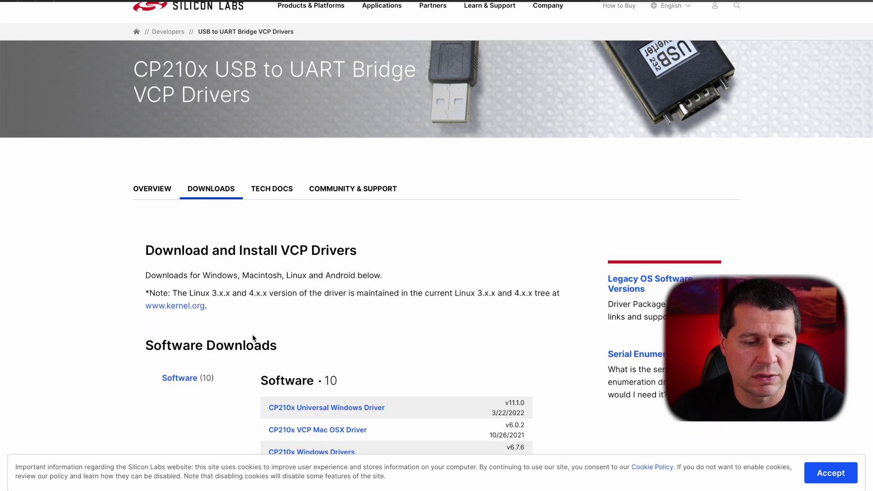
scroll(253, 335, "down", 5)
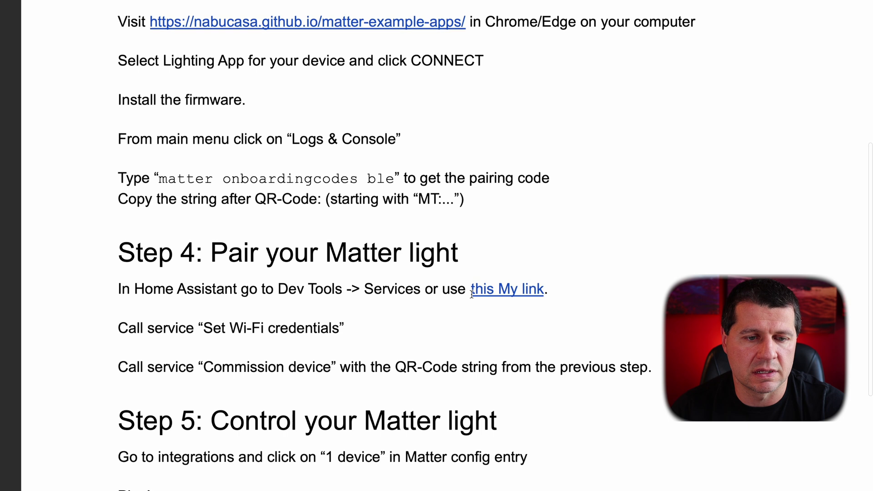
scroll(472, 293, "up", 4)
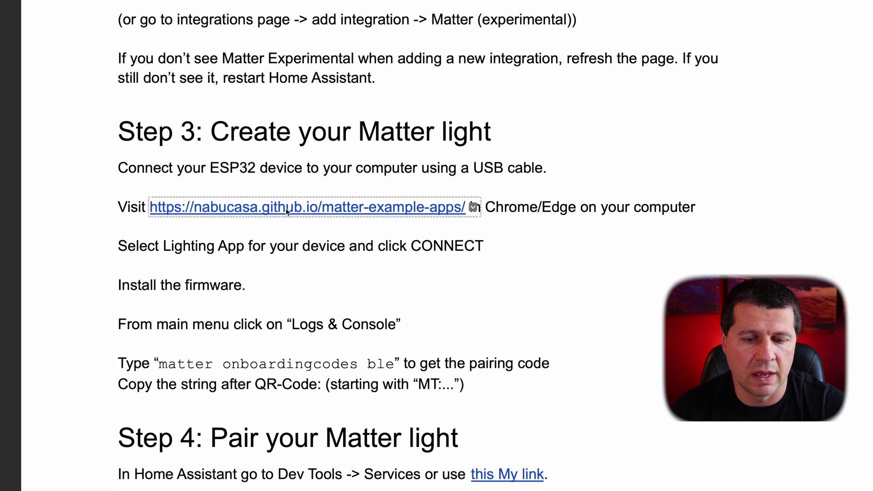
right_click(369, 210)
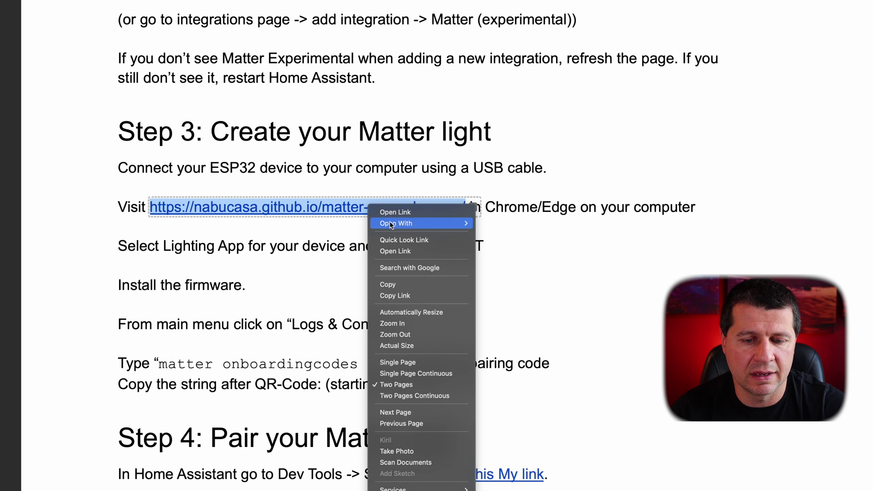
left_click(401, 295)
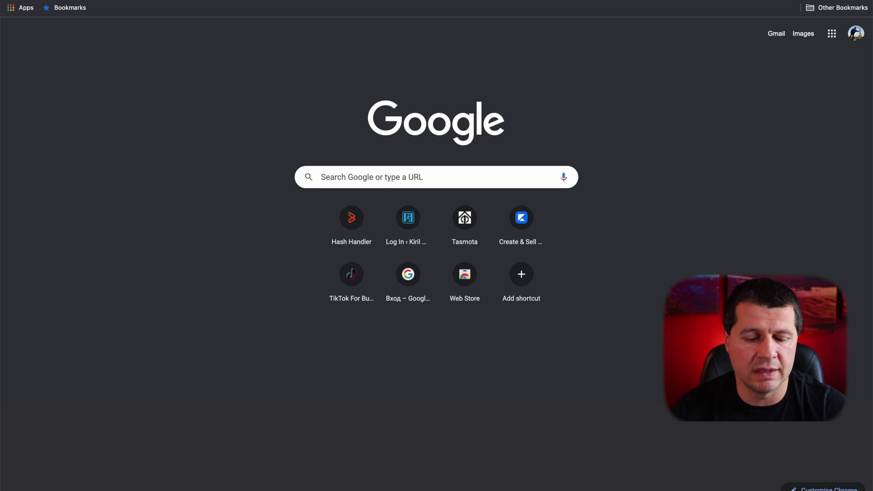
key("super+v")
key("Return")
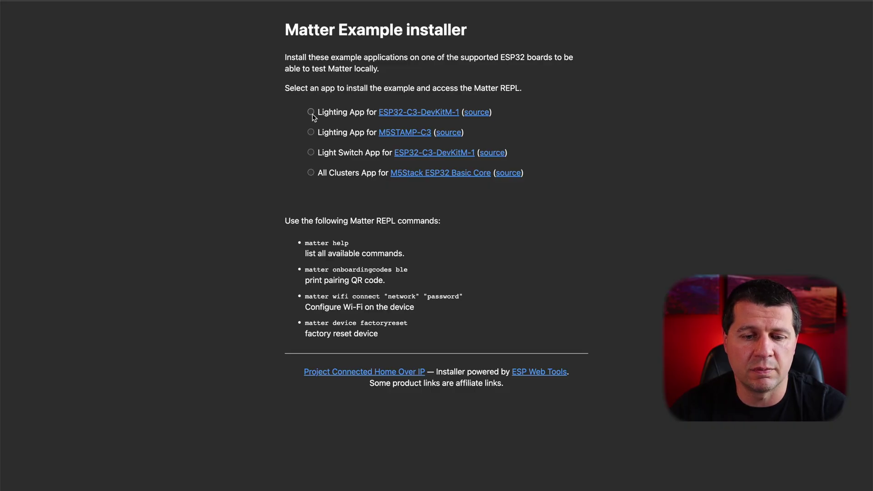
Connect to the Lighting App for ESP32-C3-DevKitM-1 over the CP210x USB to UART Bridge Controller (cu.SLAB_USBtoUART) port and show its logs and console
left_click(312, 114)
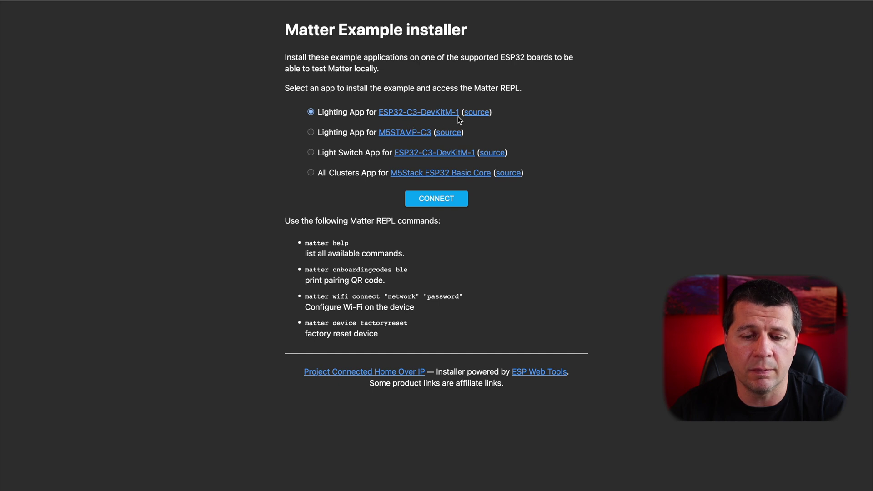
left_click(442, 203)
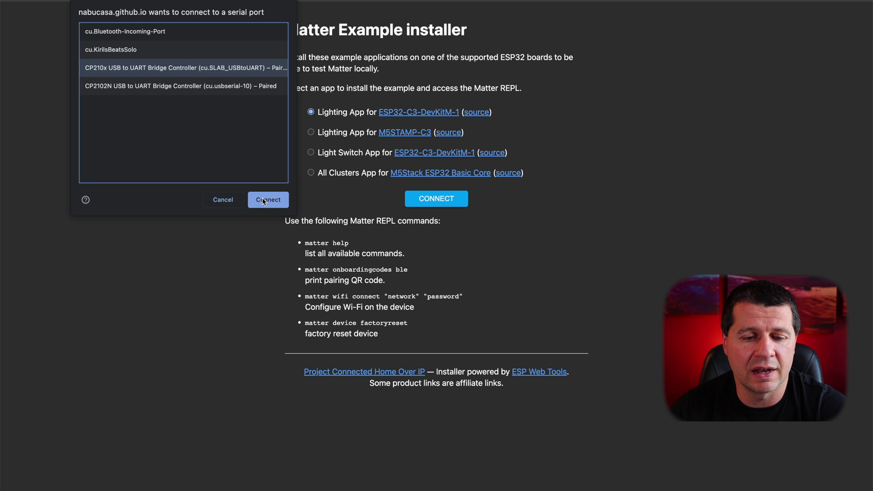
left_click(264, 200)
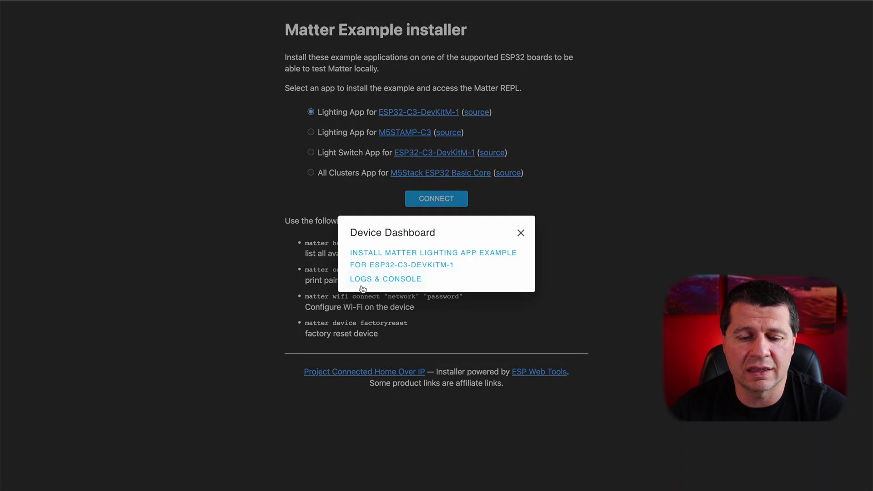
left_click(395, 283)
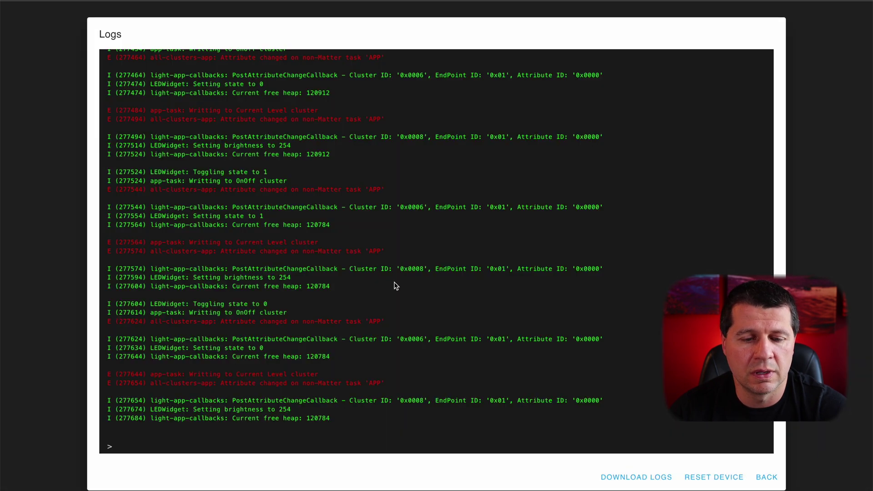
Copy the pairing-code command from the instructions and run "matter onboardingcodes ble" in the device console
key("ctrl+Right")
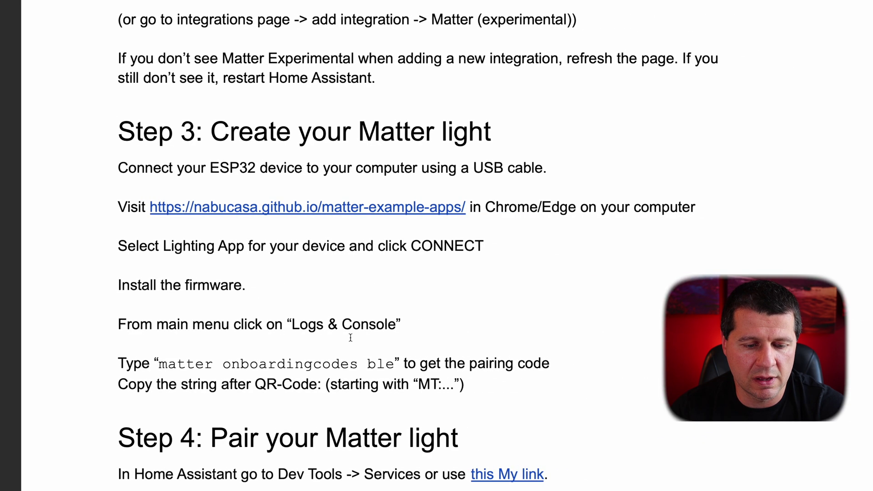
left_click_drag(390, 364, 163, 364)
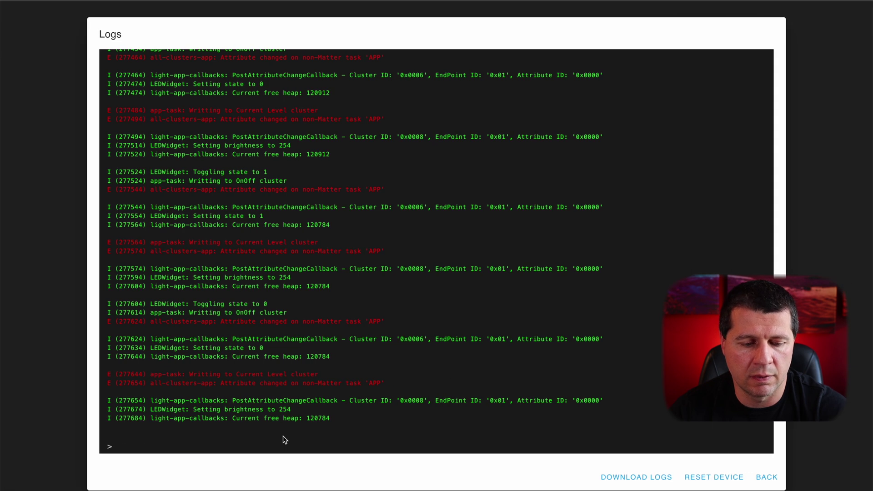
type("matter onboardingcodes ble")
key("Return")
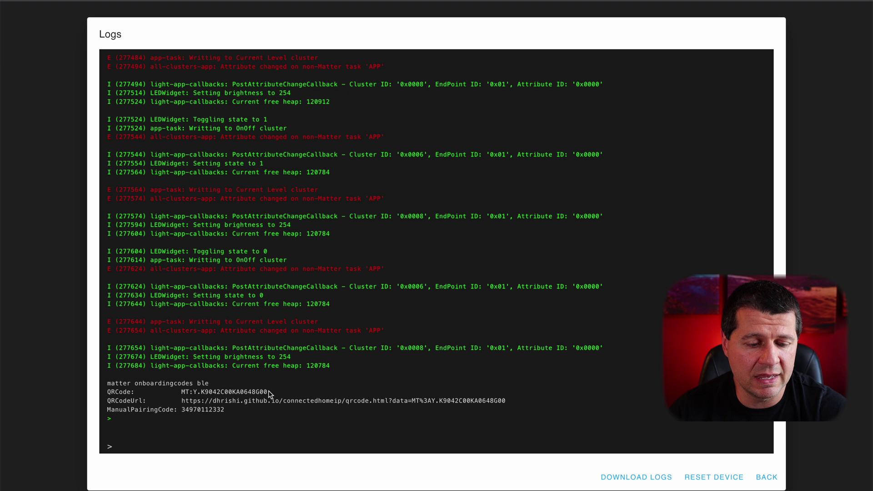
Copy the QRCode string starting with "MT:" from the console output
left_click_drag(268, 393, 182, 392)
right_click(196, 386)
key("Escape")
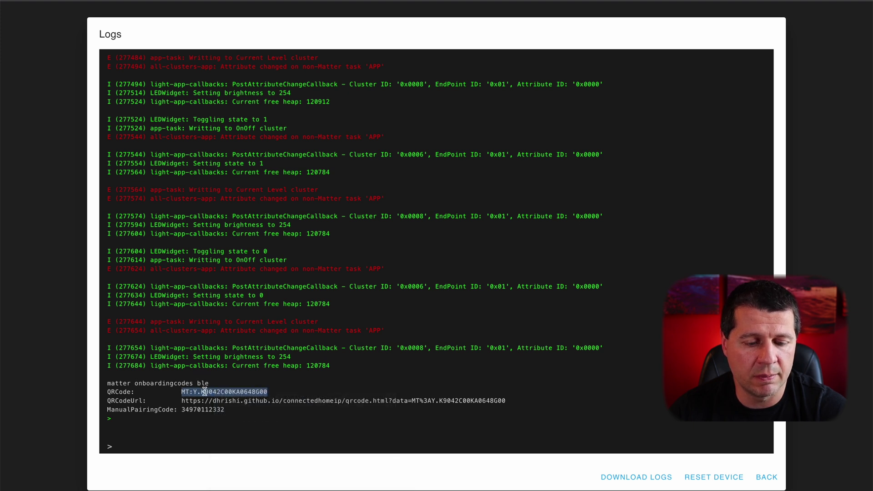
right_click(204, 392)
left_click(214, 412)
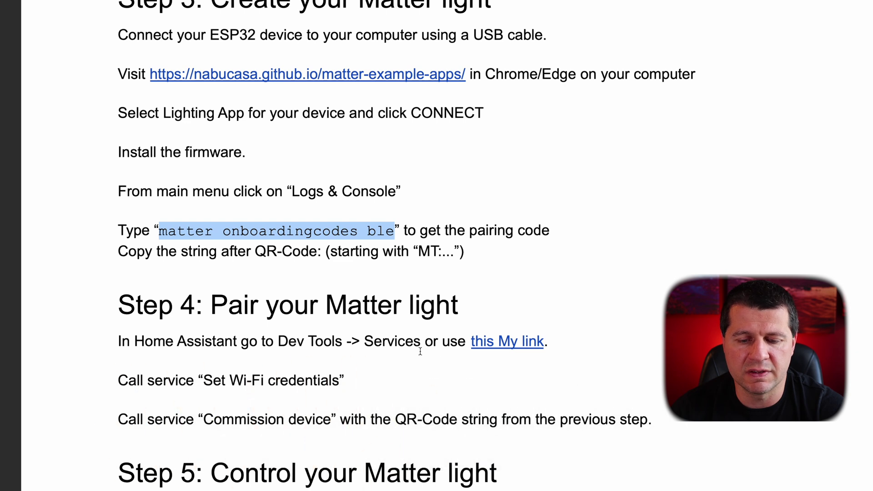
Open the Home Assistant services tool through Step 4's My link and choose the Matter (Experimental): Set Wi-Fi credentials service
left_click(508, 343)
left_click(546, 111)
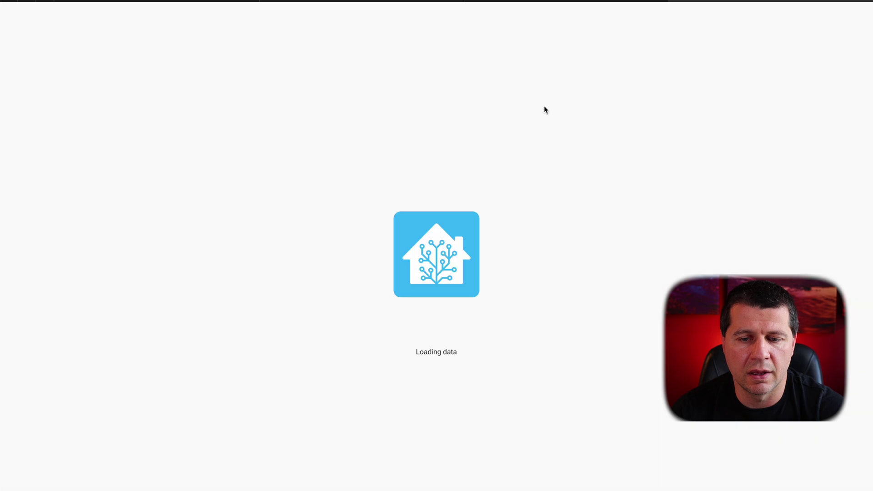
type("wi")
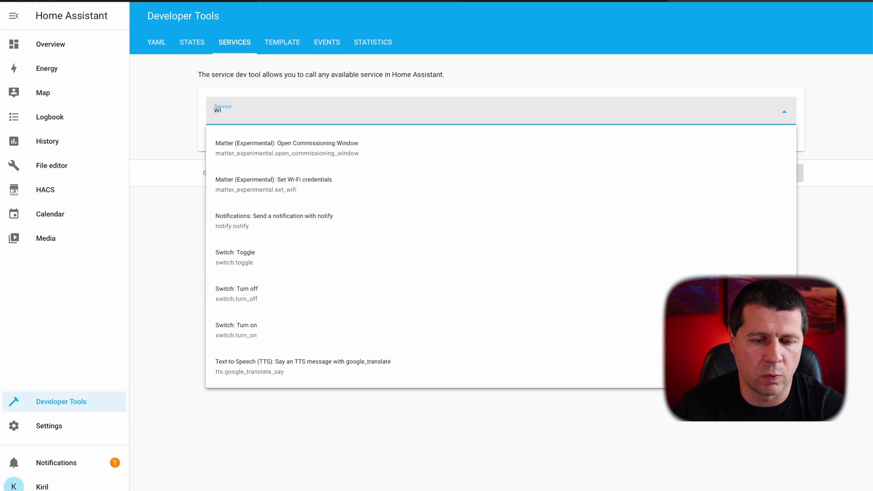
type("fi")
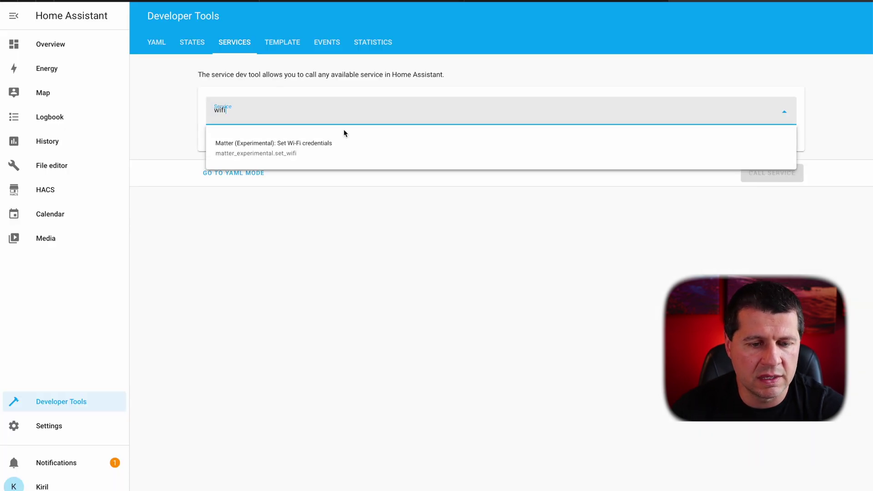
left_click(291, 157)
Set the network name to A, enter the Wi-Fi password, and call the service
left_click(561, 170)
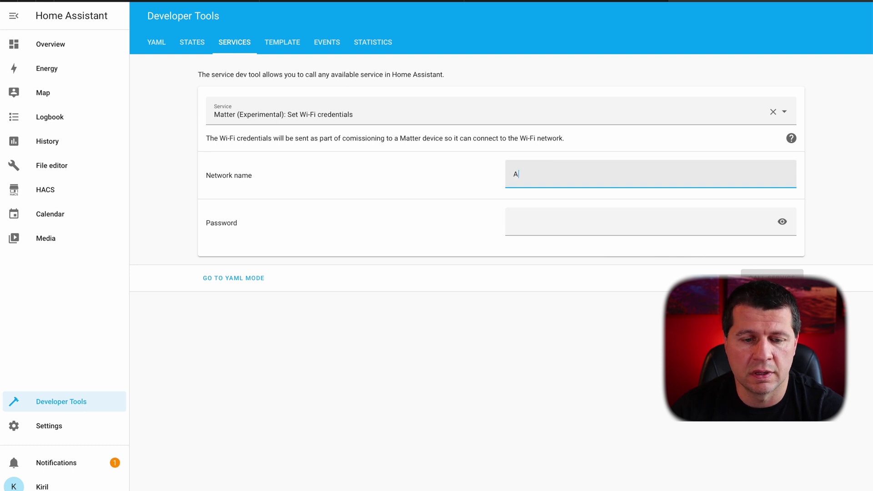
type("A")
left_click(544, 221)
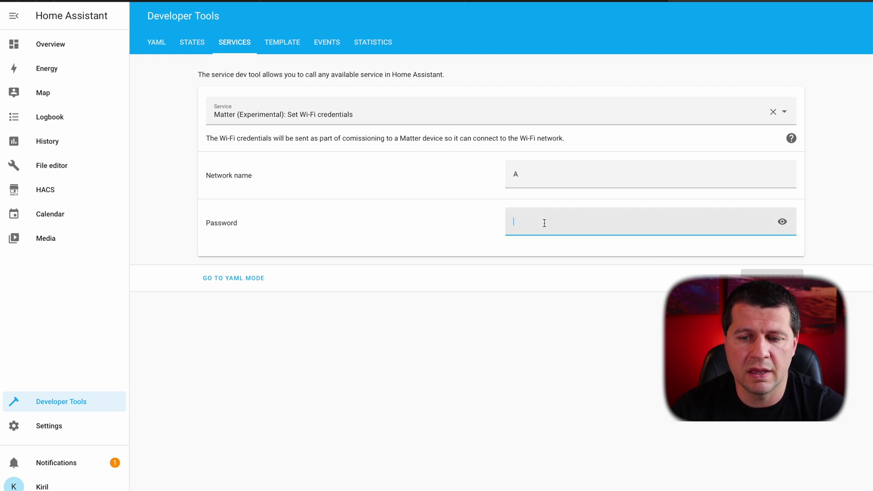
key("ctrl+v")
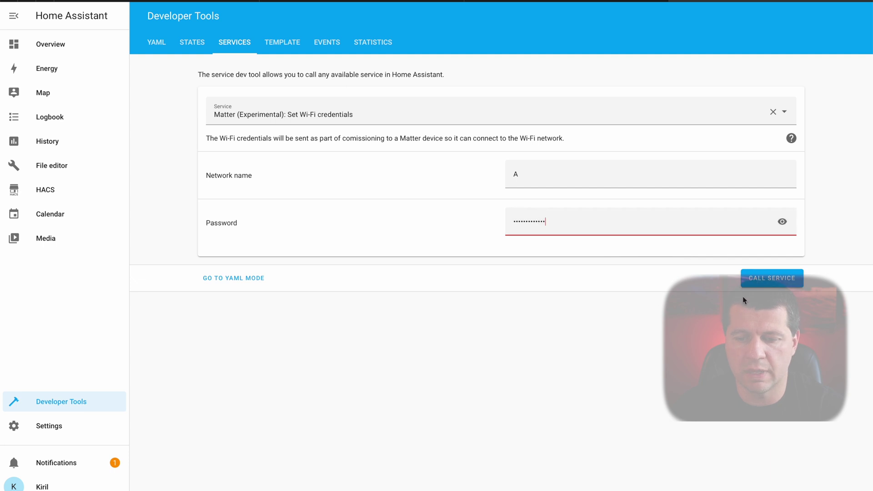
left_click(775, 283)
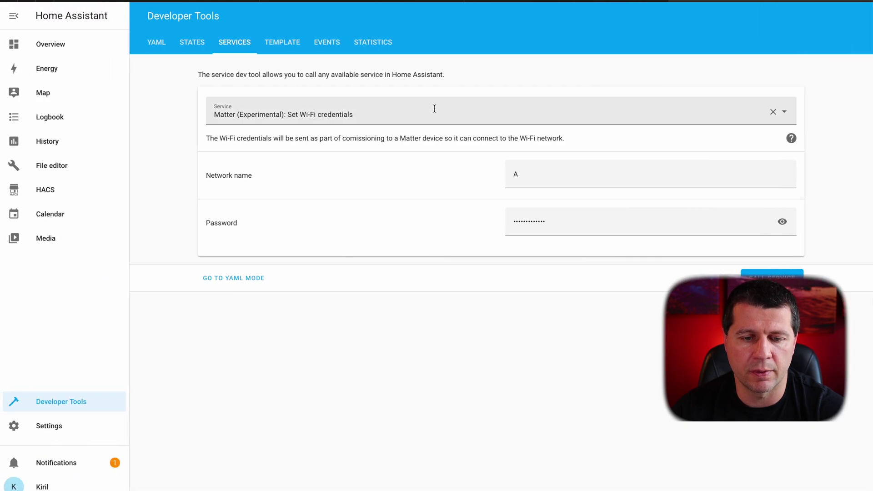
Call the Matter (Experimental): Commission device service with the copied QR-code string as the pairing code
left_click(425, 108)
key("ctrl+a")
type("comi")
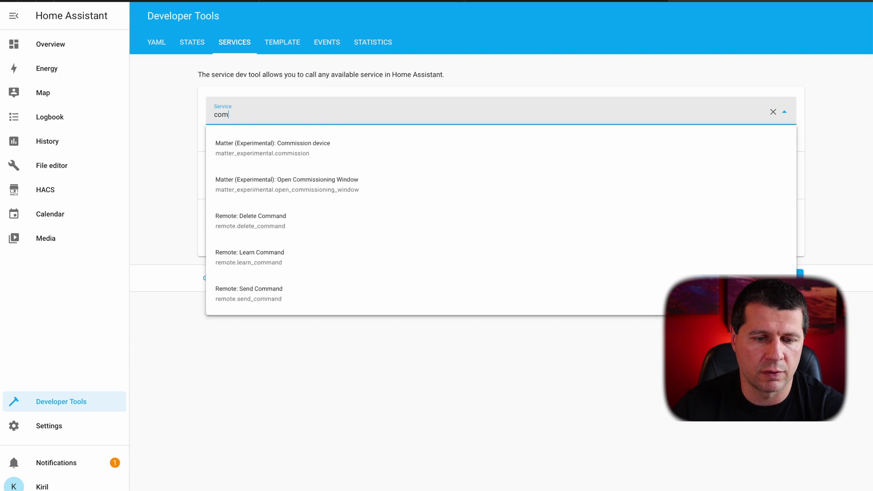
key("BackSpace")
type("mi")
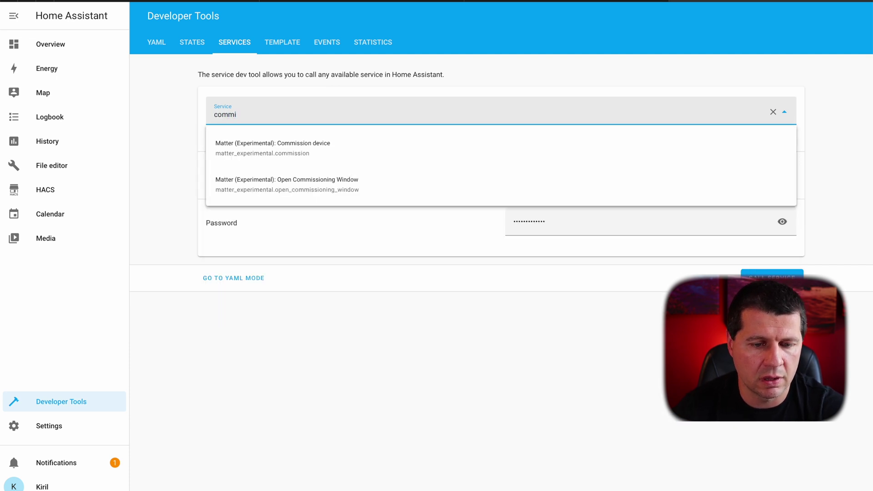
left_click(323, 155)
left_click(533, 172)
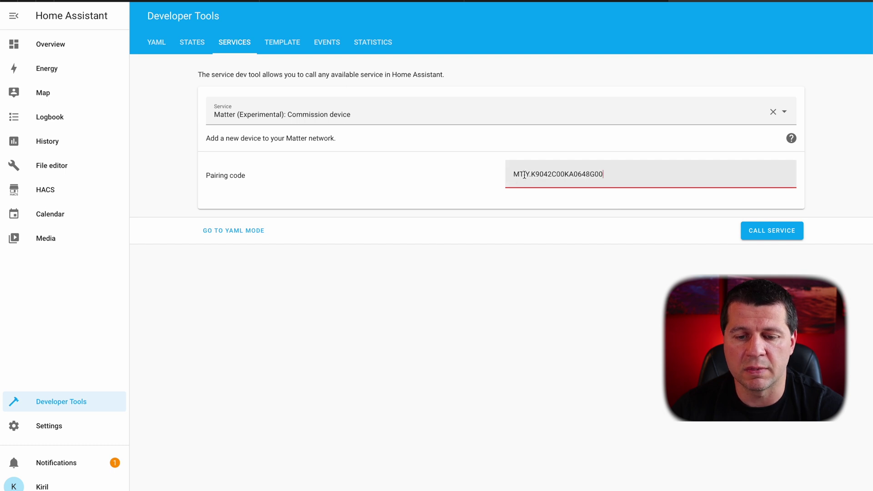
left_click(775, 236)
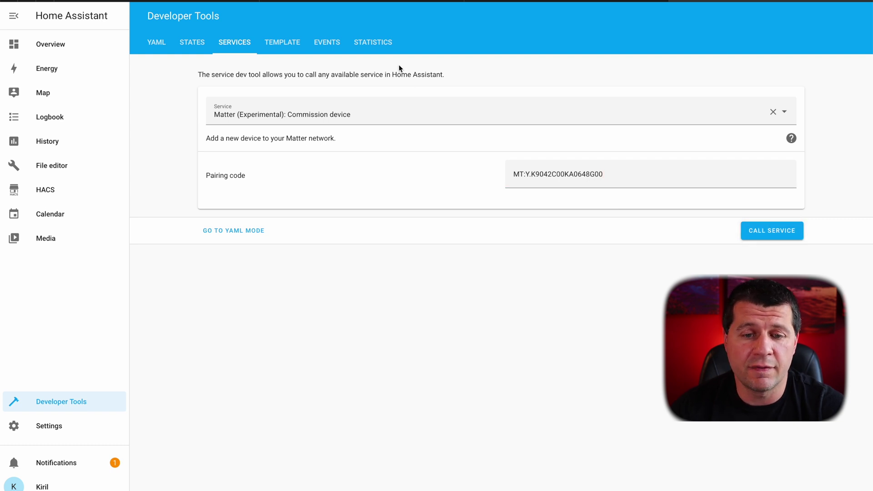
Open the Matter (Experimental) device from the integrations page and add its Dimmable Light to the dashboard
left_click(364, 1)
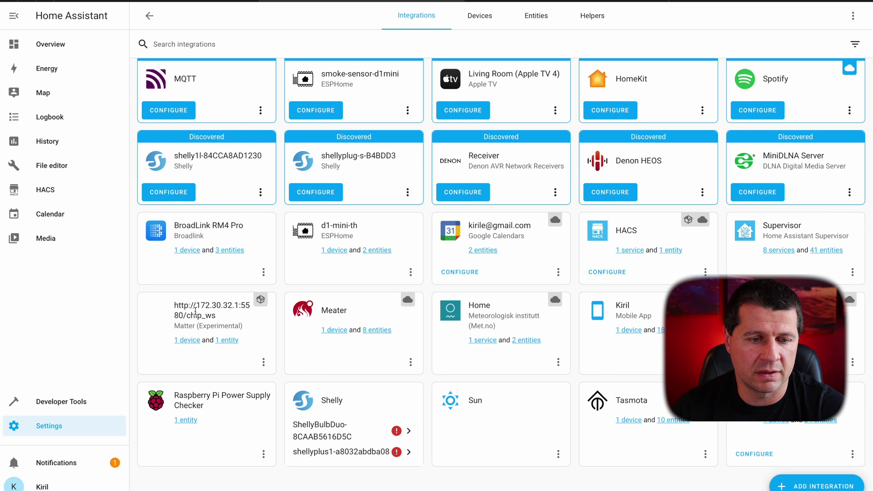
left_click(190, 343)
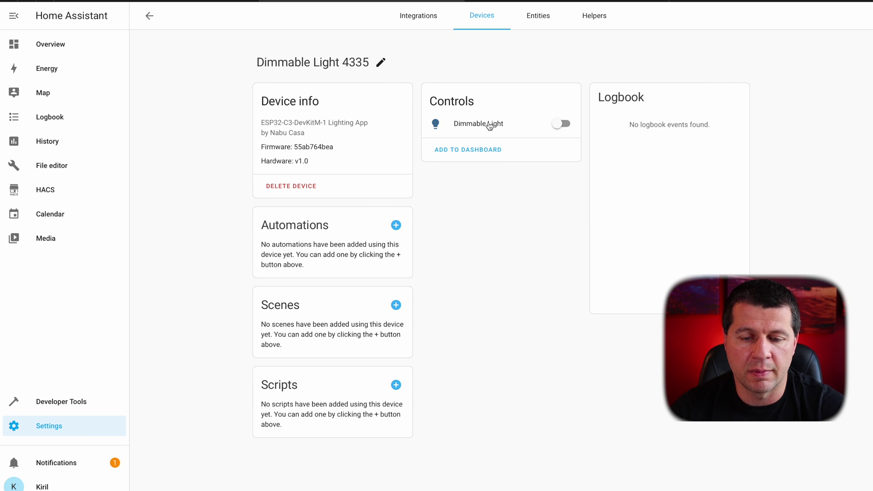
left_click(486, 152)
left_click(490, 314)
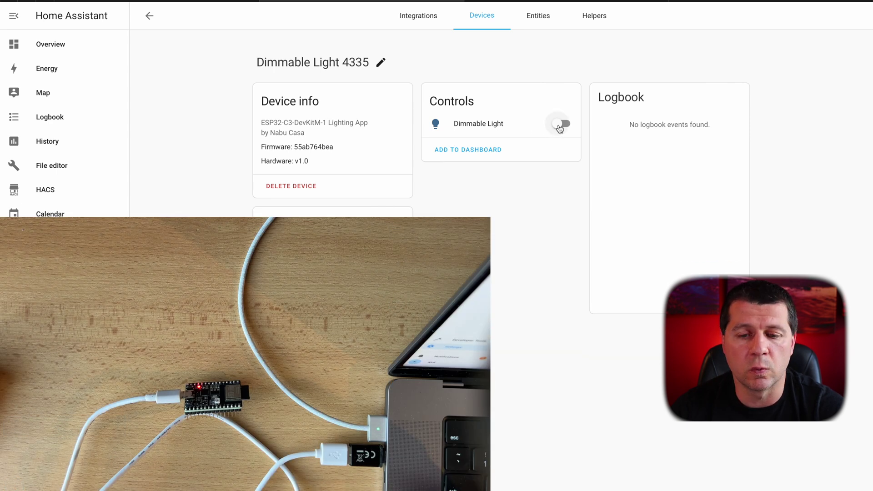
Test the Dimmable Light by switching it on, off and on again, and show the Overview dashboard
left_click(562, 124)
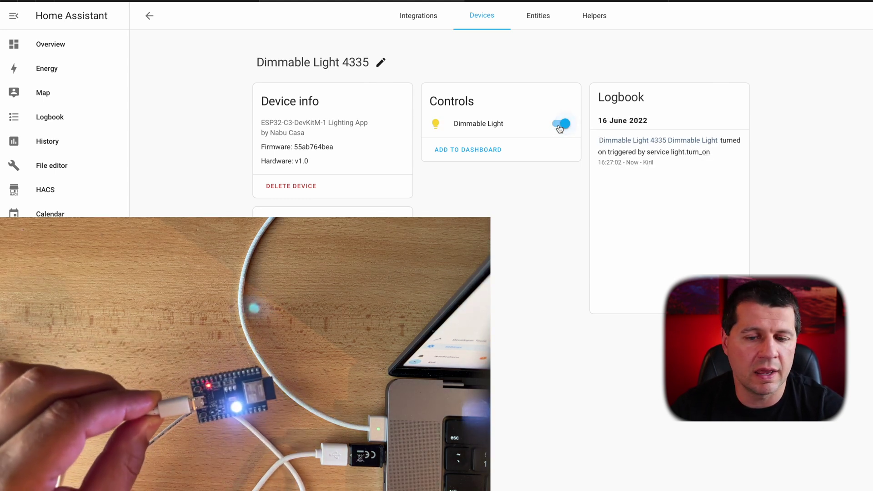
left_click(560, 127)
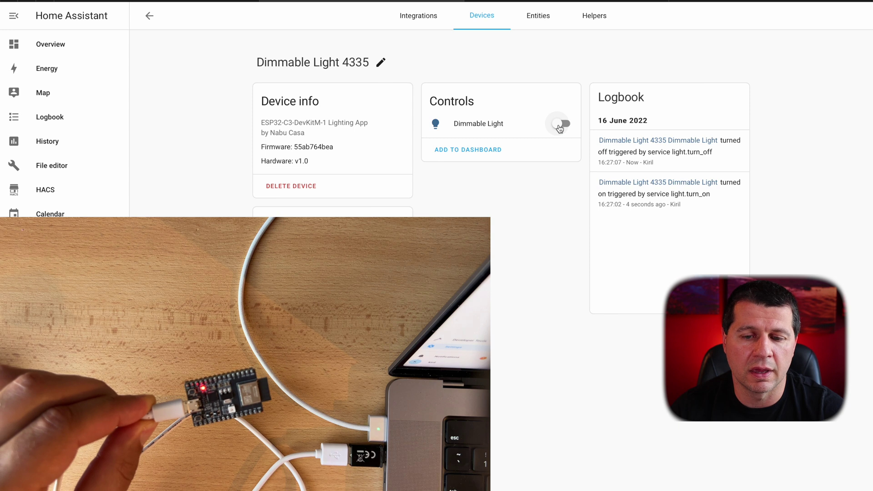
left_click(560, 127)
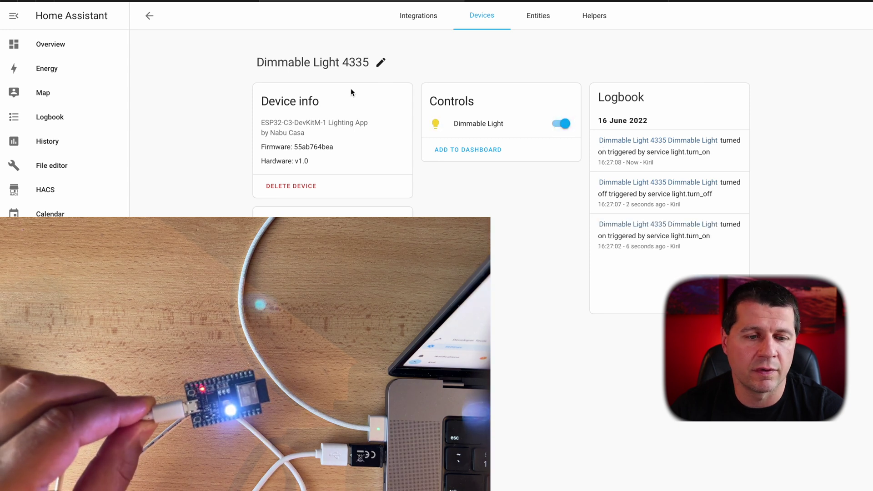
left_click(77, 44)
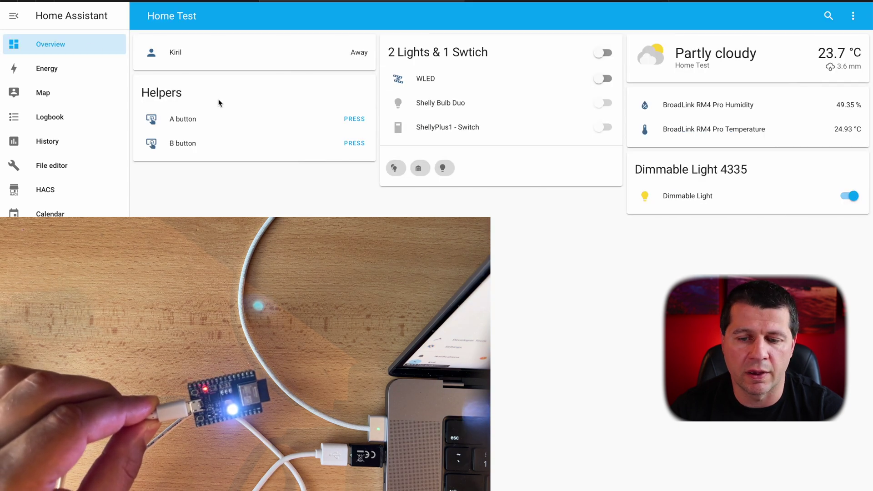
In the Dimmable Light's details, test the brightness near minimum and near maximum, and switch the light off
left_click(696, 199)
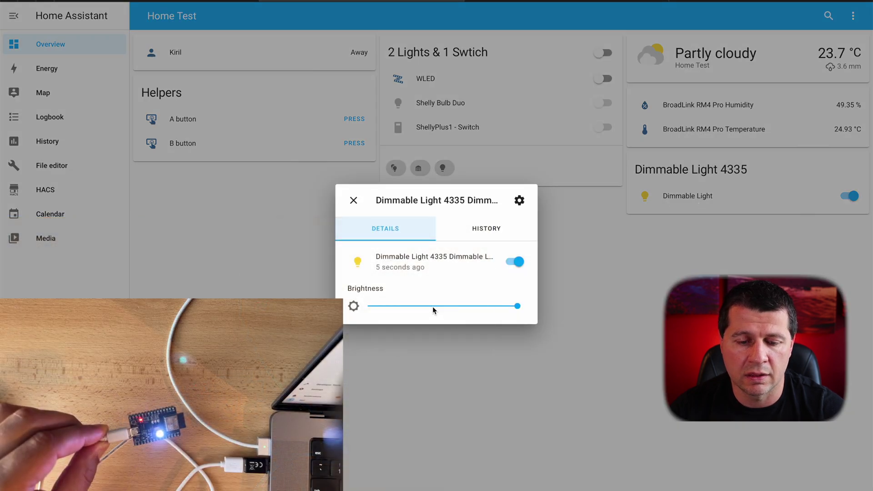
left_click(433, 307)
left_click_drag(433, 307, 375, 306)
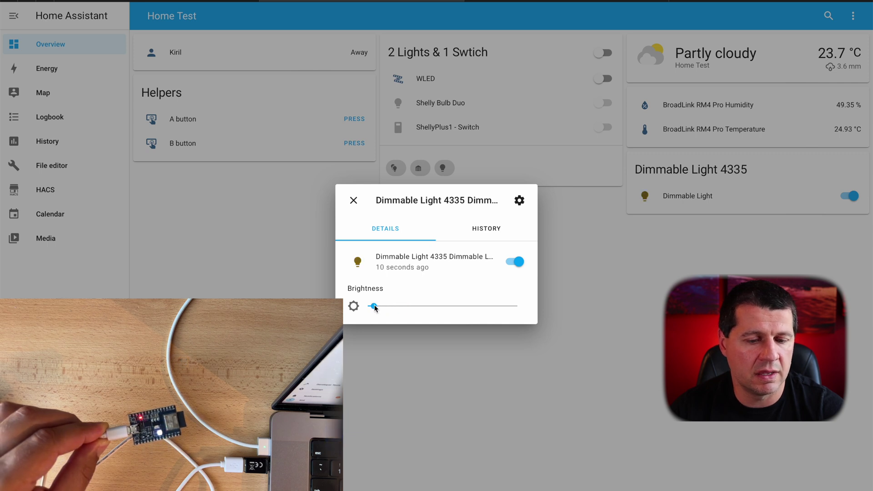
left_click(515, 306)
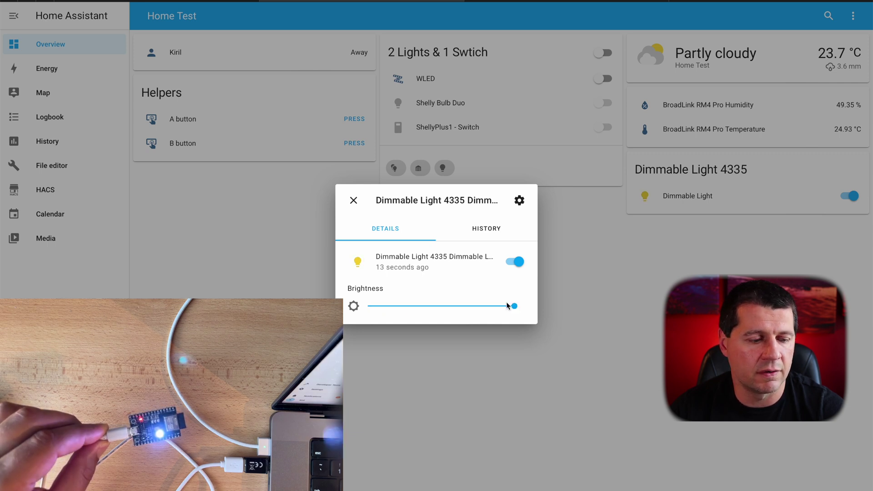
left_click(515, 262)
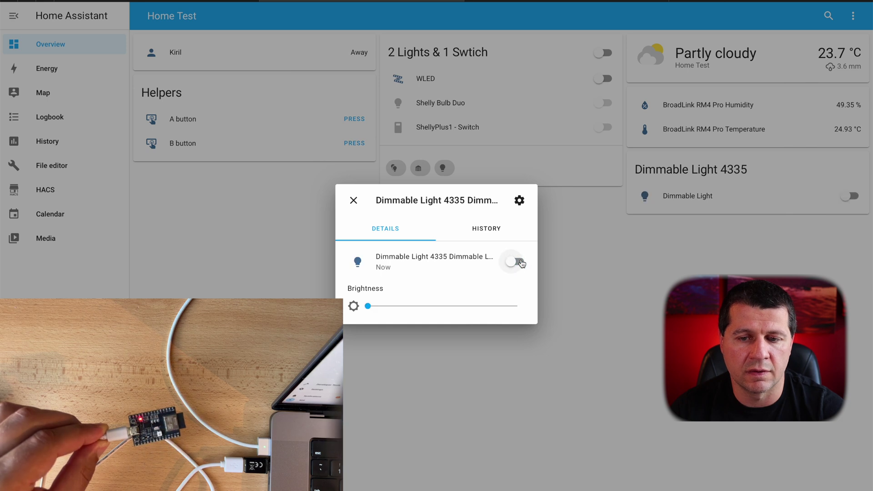
left_click(574, 51)
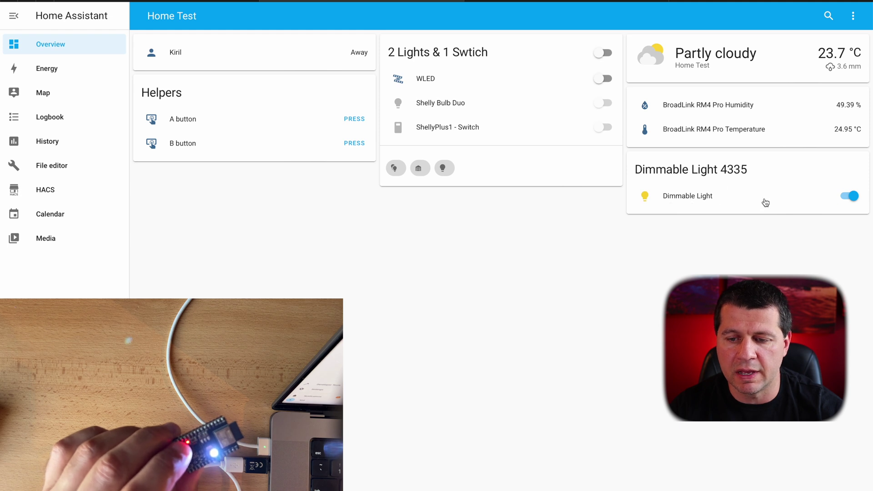
Toggle the Dimmable Light off and back on twice from its Overview dashboard card
left_click(839, 198)
left_click(839, 198)
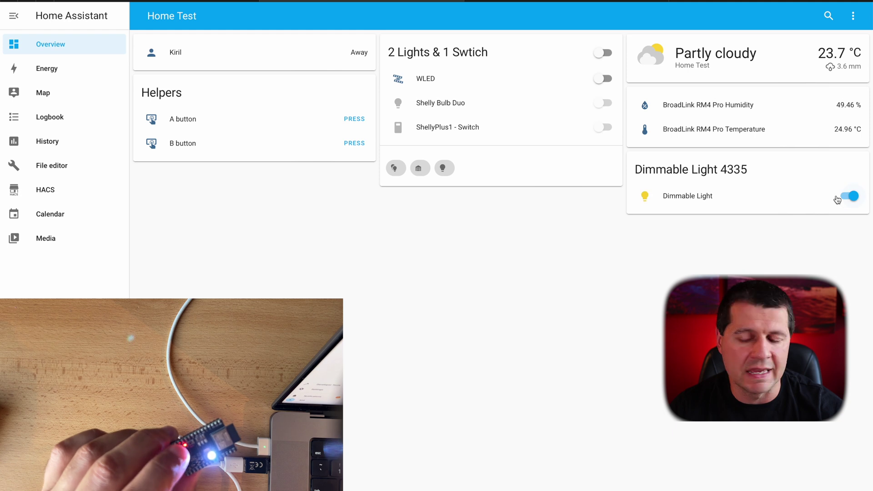
left_click(840, 198)
left_click(840, 198)
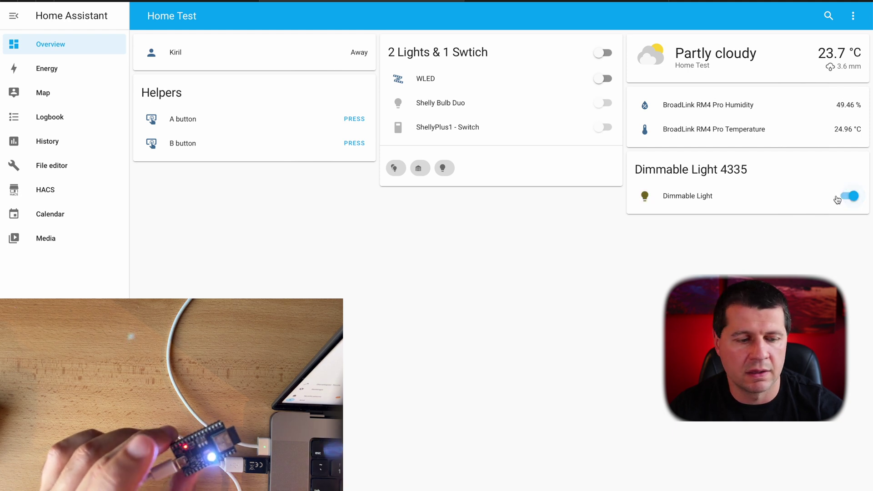